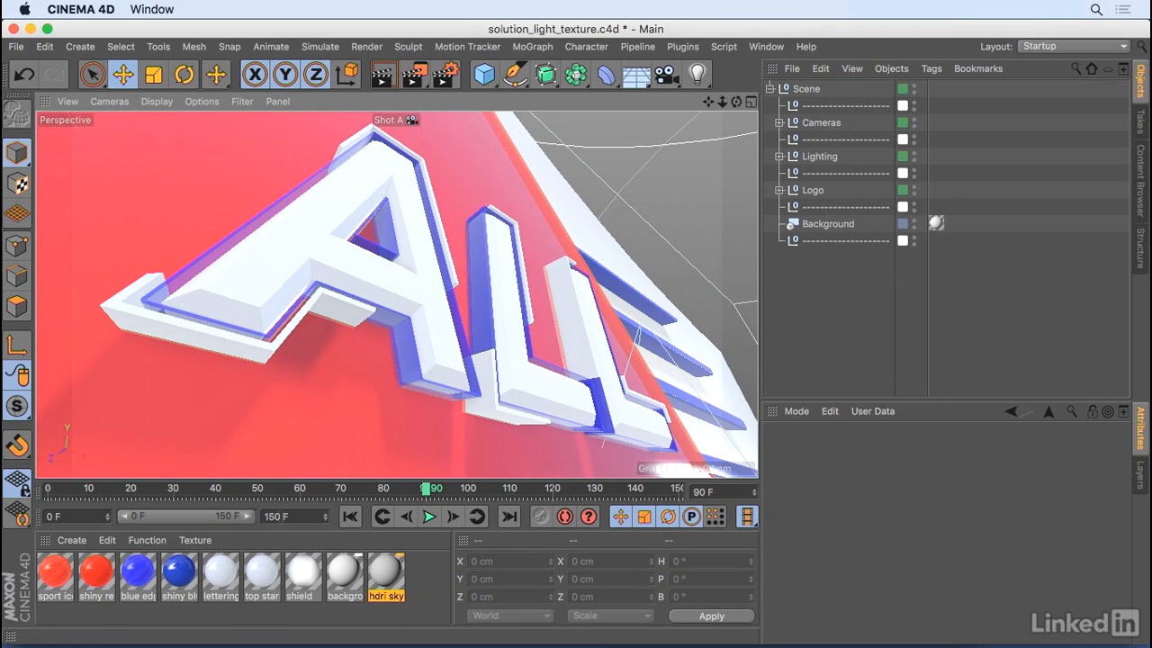
- Review the lettering material's color, luminance and reflectance channels, including its layer Fresnel settings, and the objects it is assigned to
double_click(218, 571)
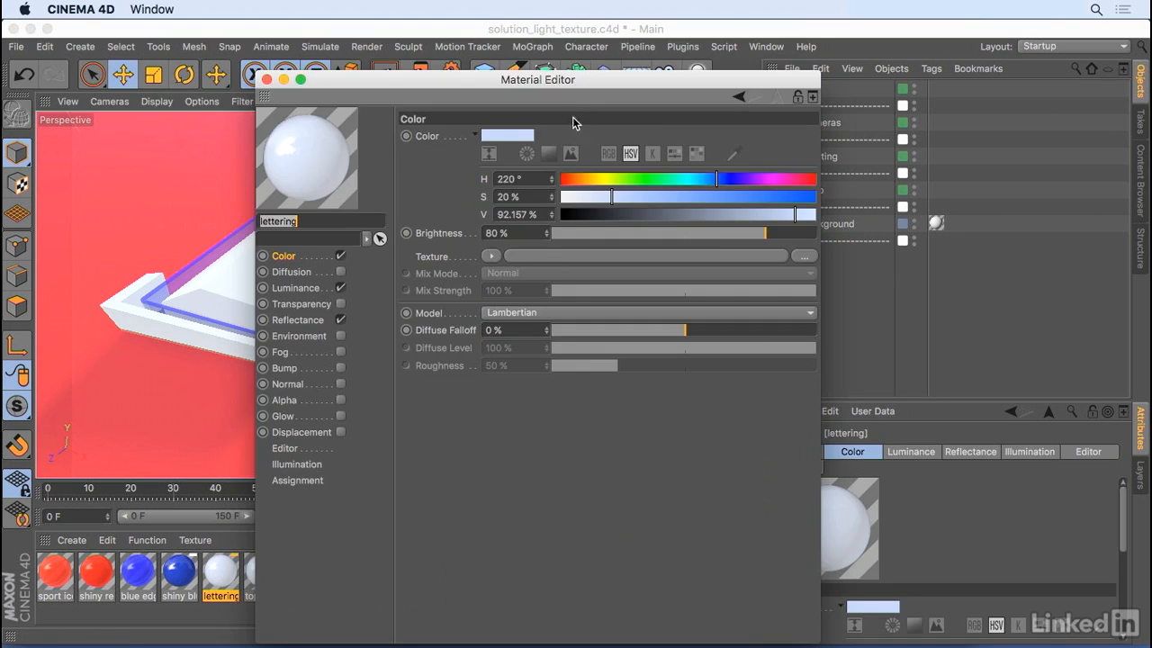
left_click_drag(581, 80, 583, 33)
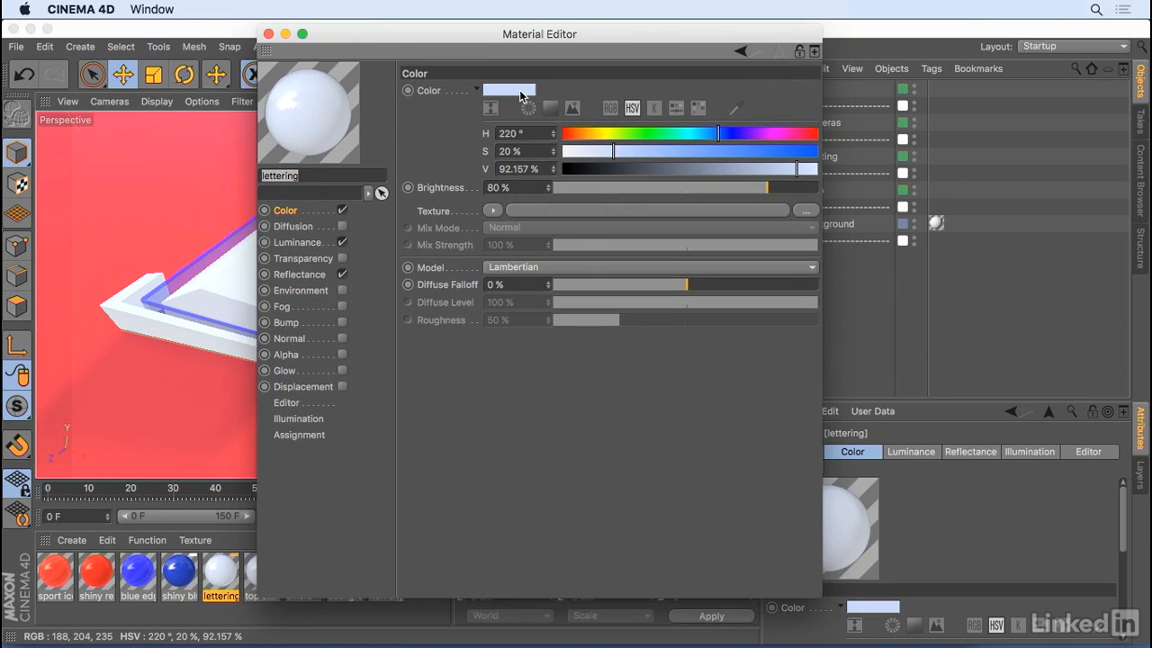
left_click(310, 243)
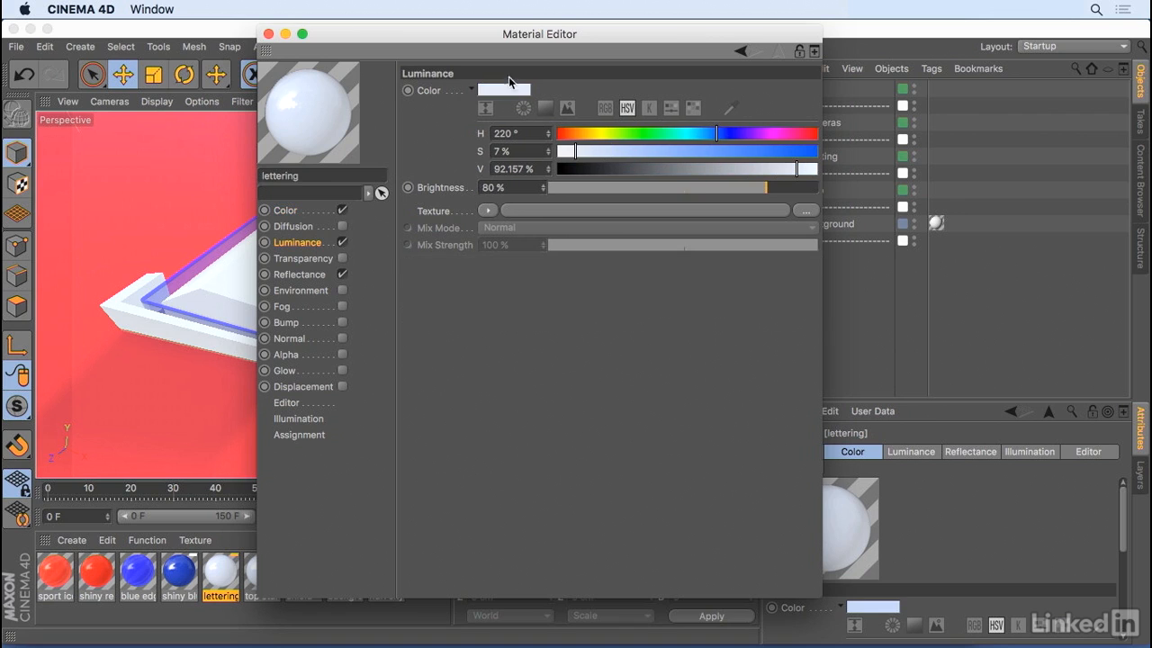
left_click(342, 275)
left_click(314, 274)
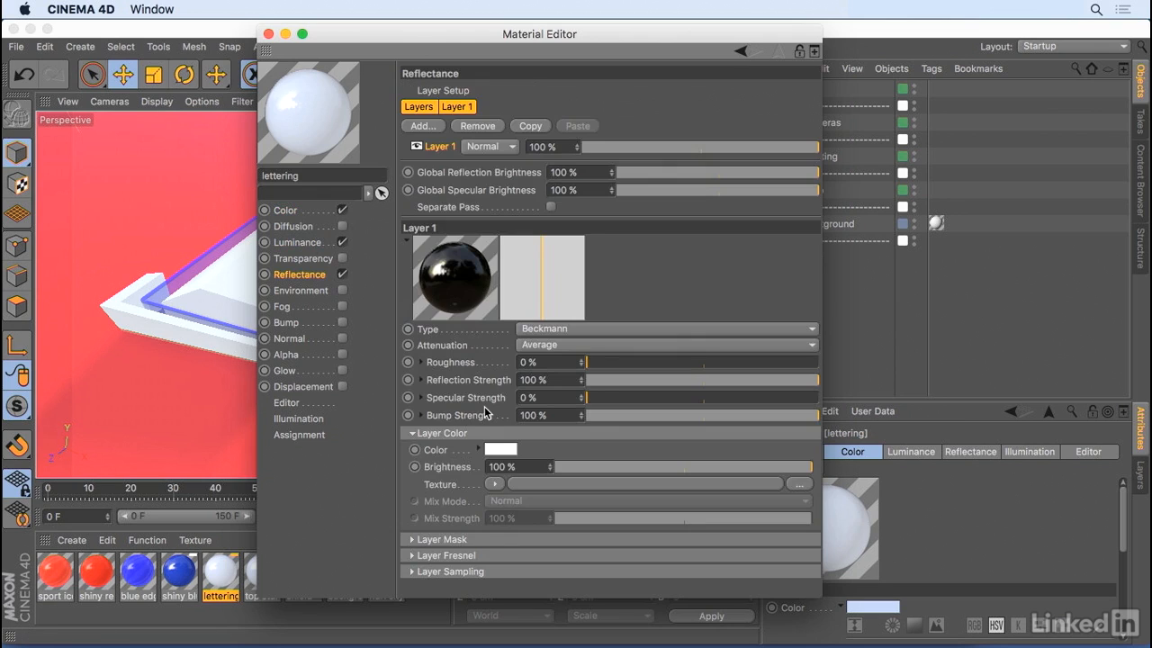
left_click(455, 555)
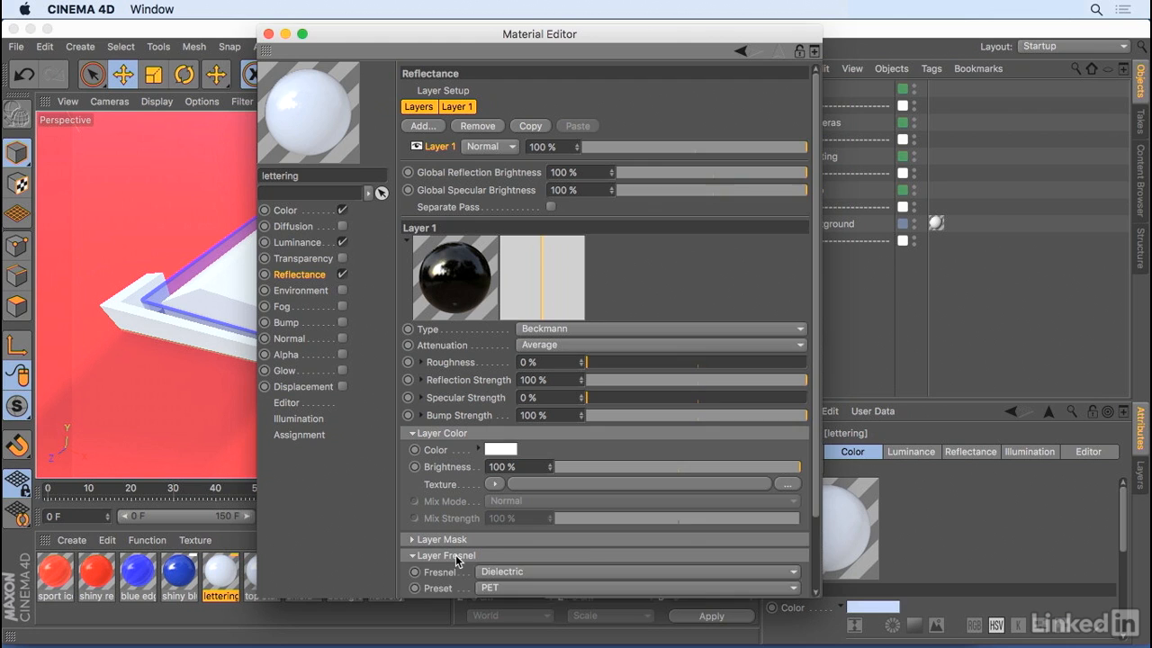
scroll(535, 504, "down", 3)
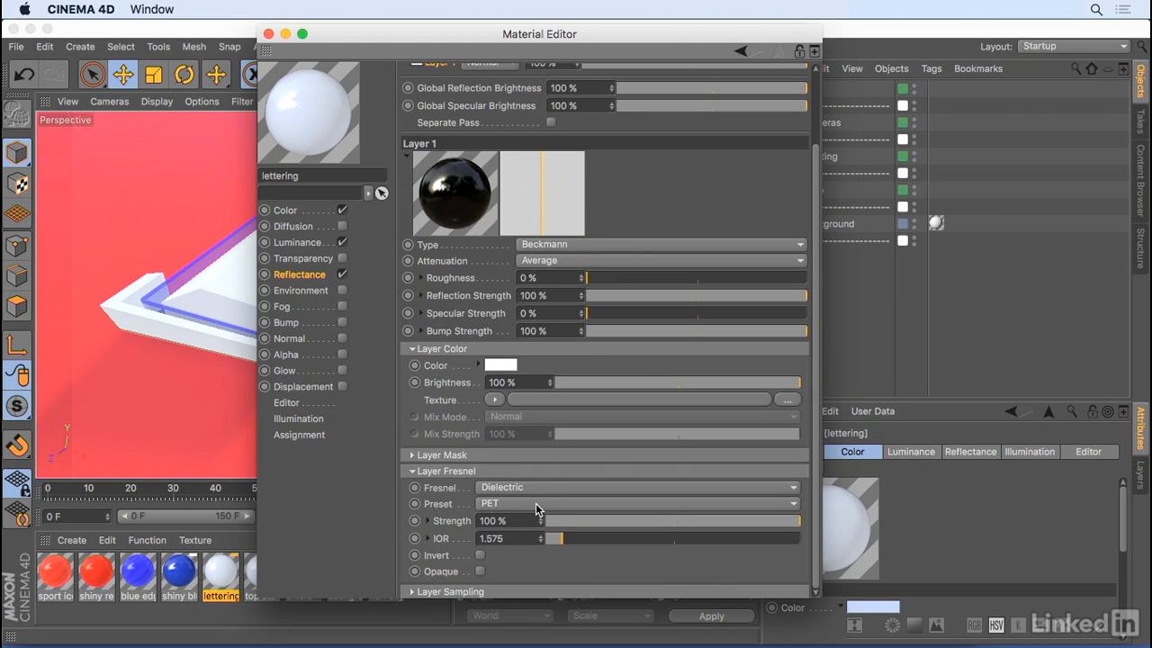
left_click(289, 437)
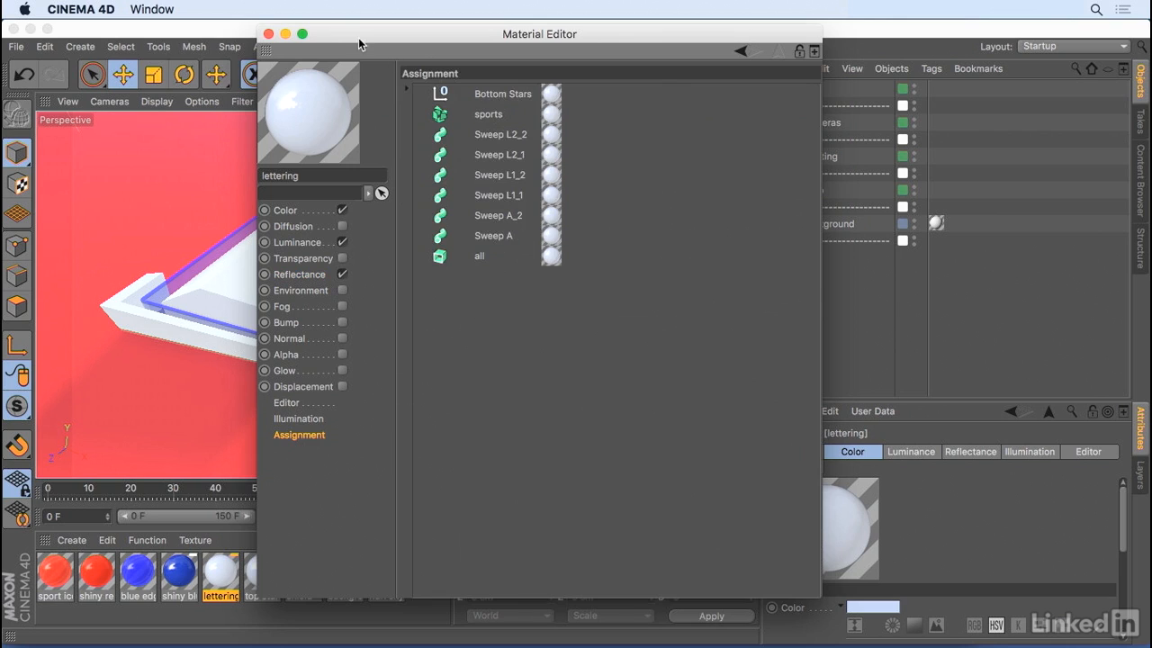
left_click(268, 34)
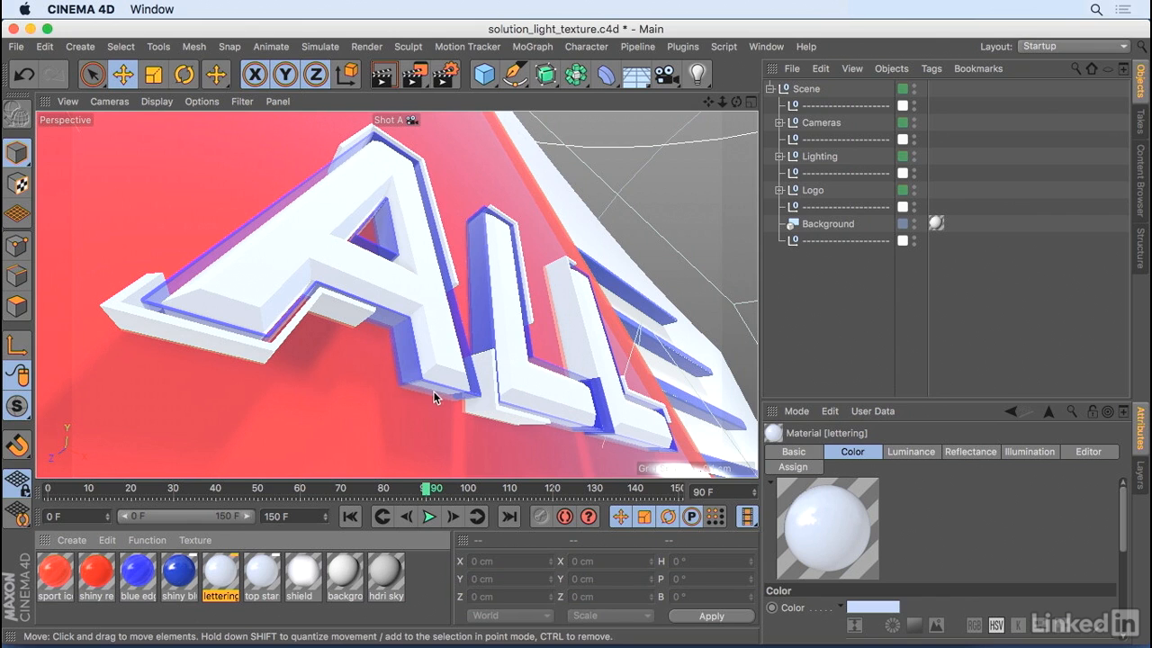
- Inspect the Ambient Occlusion shader in the diffusion channel of the blue edging material
left_click(140, 581)
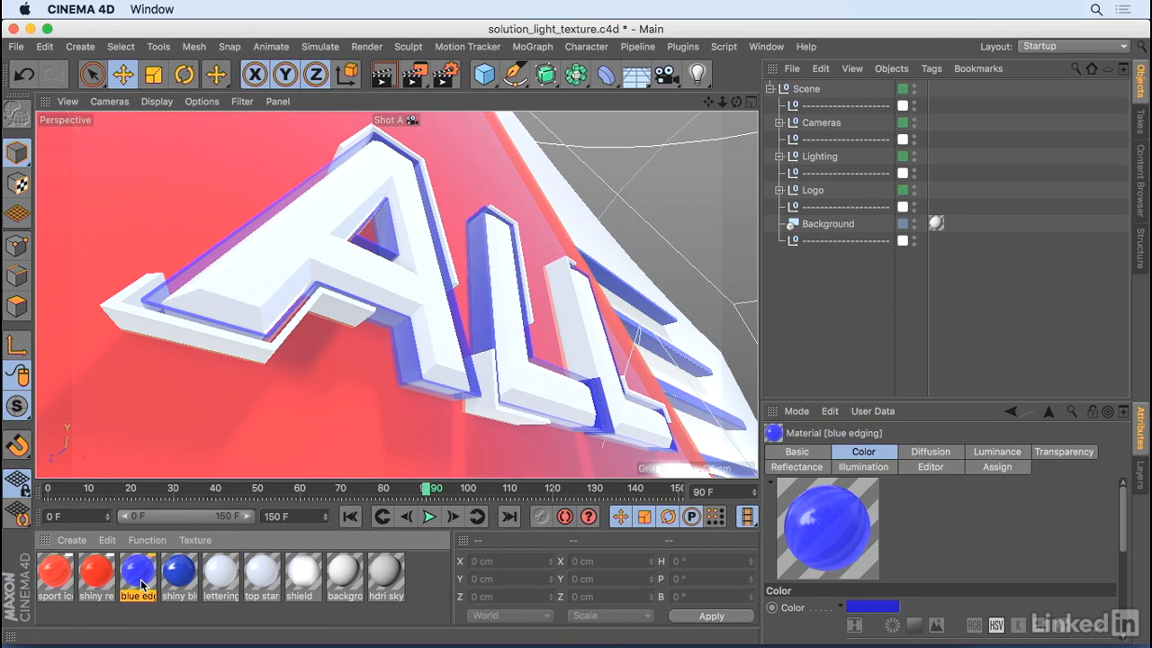
double_click(140, 581)
left_click(301, 258)
left_click_drag(489, 79, 767, 66)
left_click(563, 255)
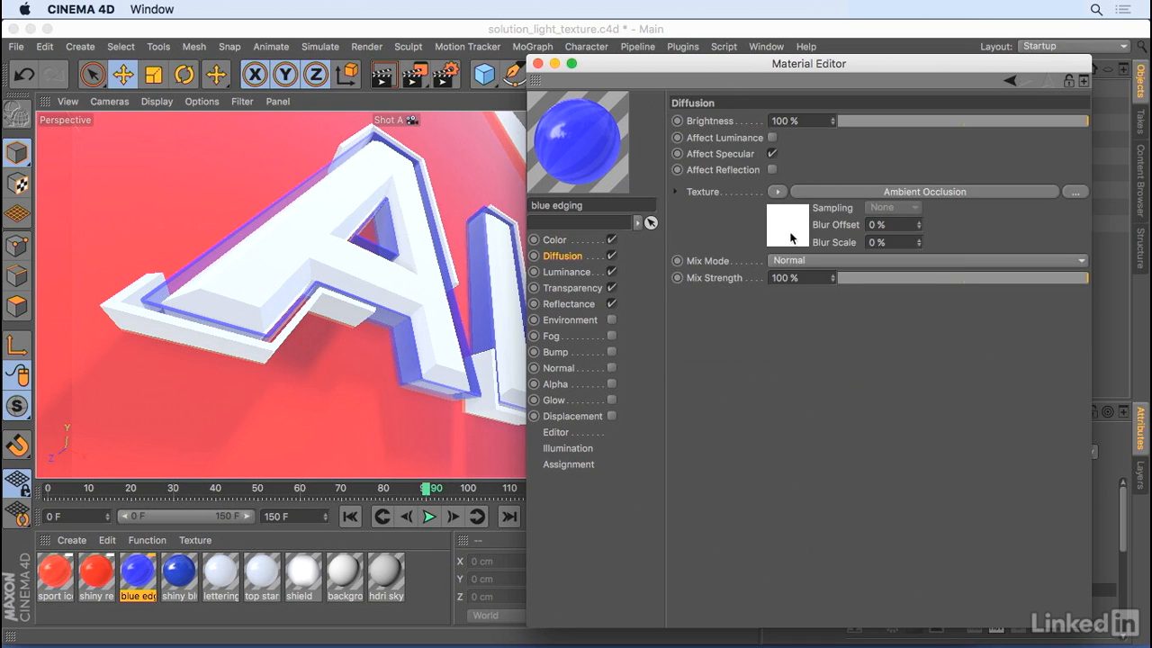
left_click(826, 191)
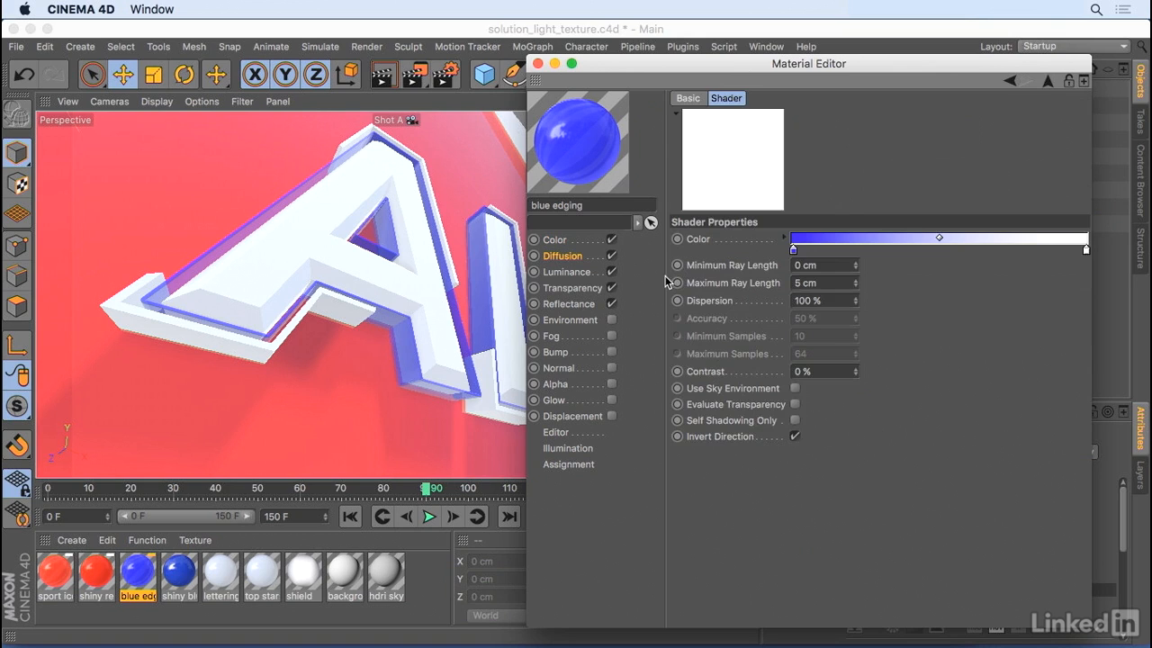
- Examine the blue edging material's luminance, transparency and reflectance channels, including the Thin Film shader in reflectance Layer 2
left_click(561, 275)
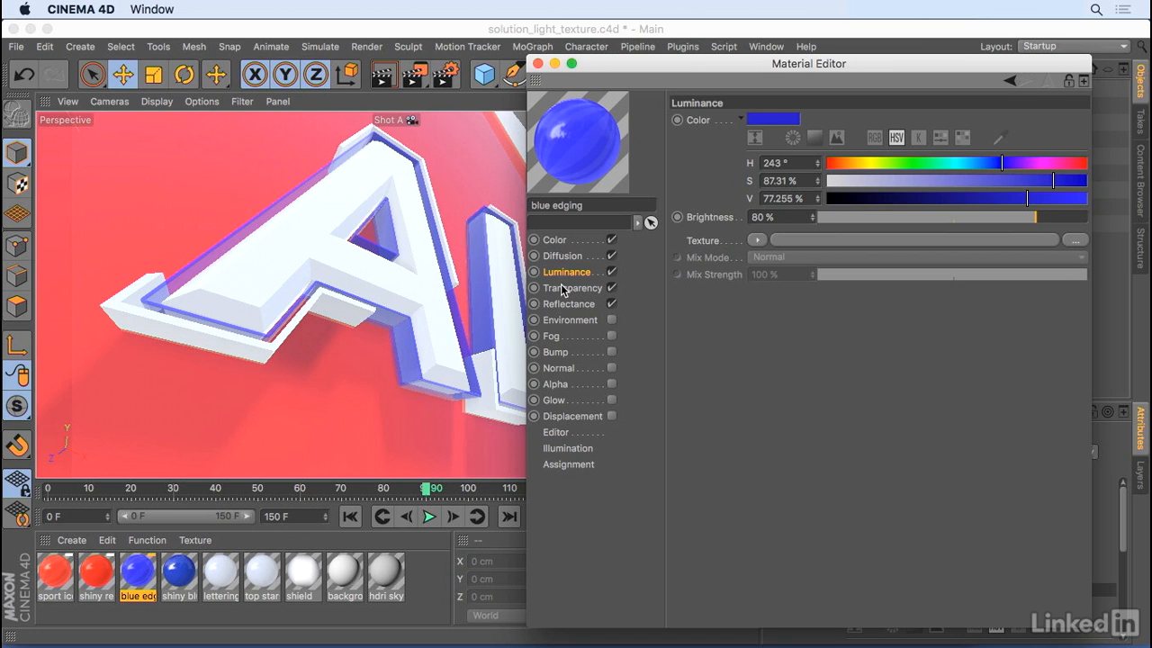
left_click(562, 288)
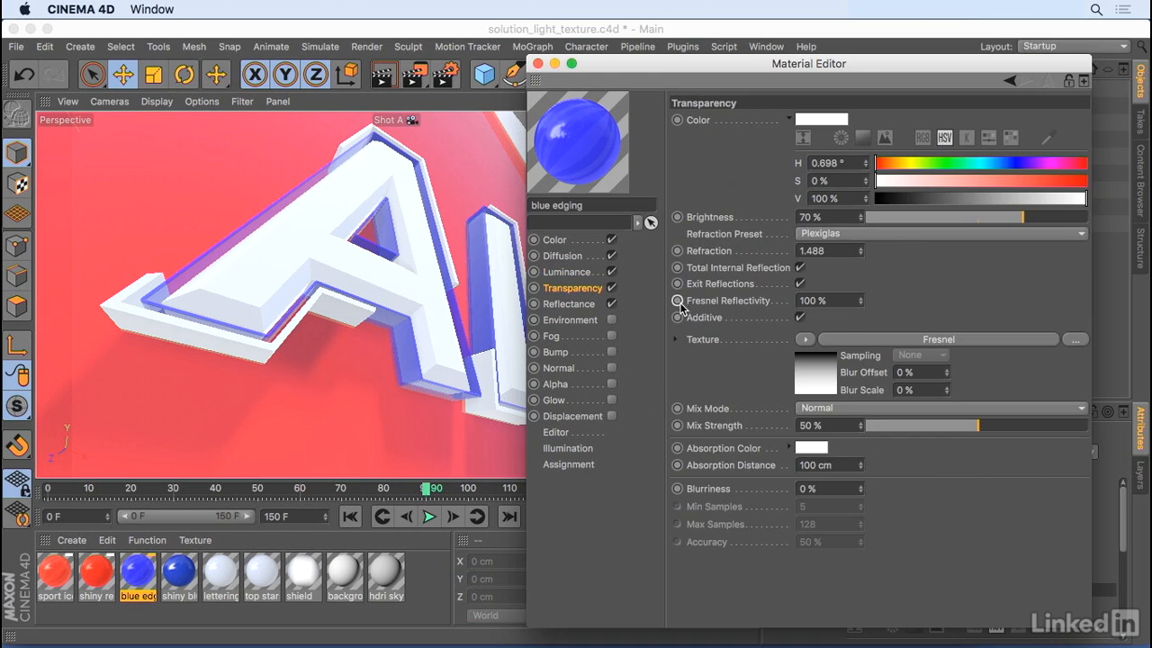
left_click(568, 306)
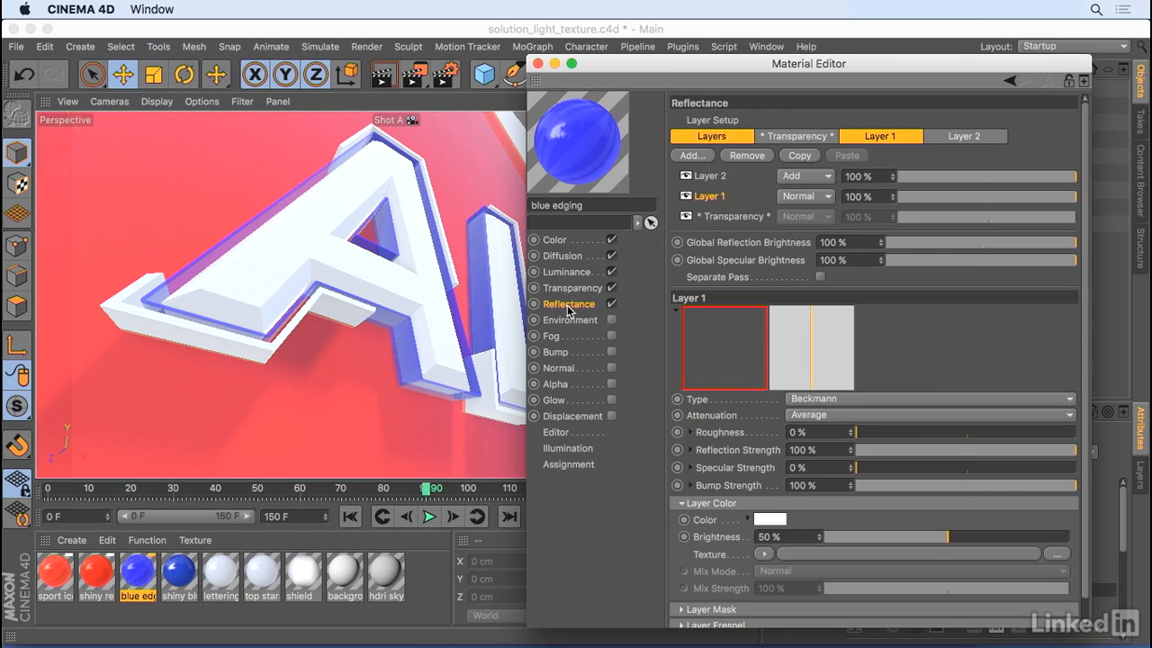
left_click(710, 177)
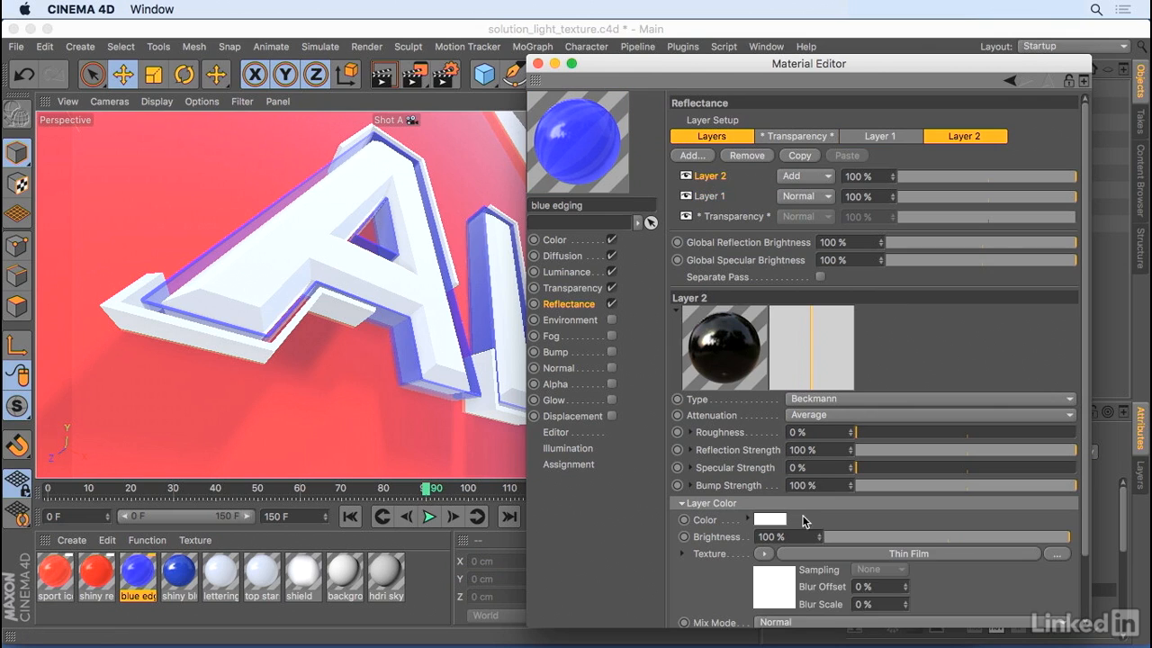
left_click(792, 555)
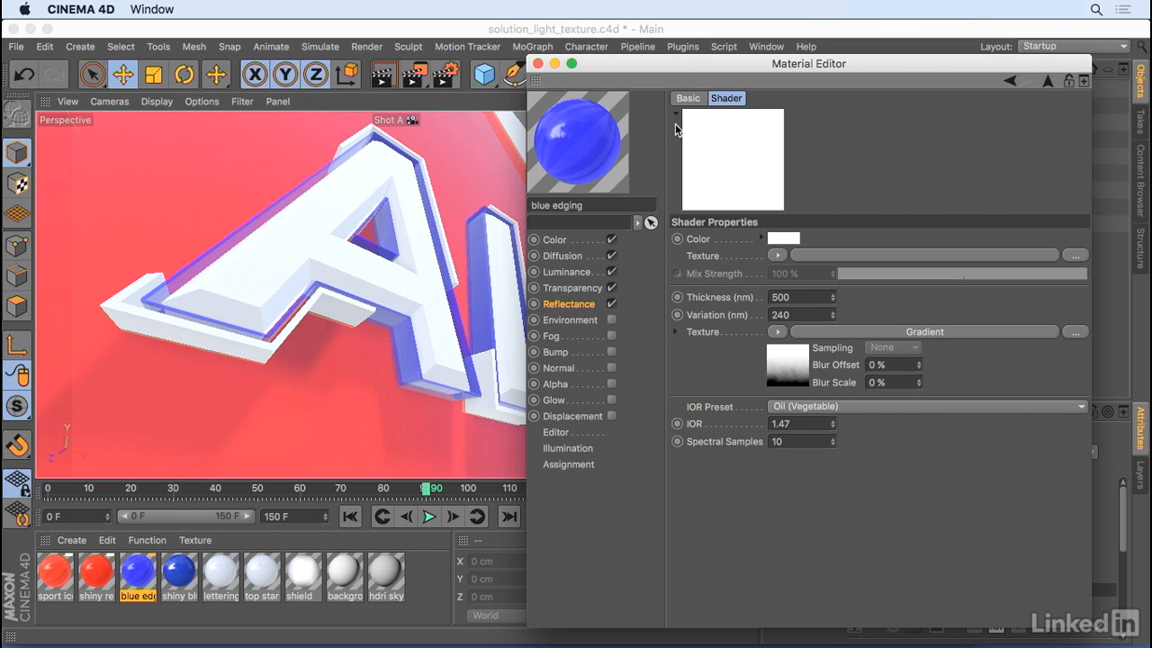
left_click(538, 64)
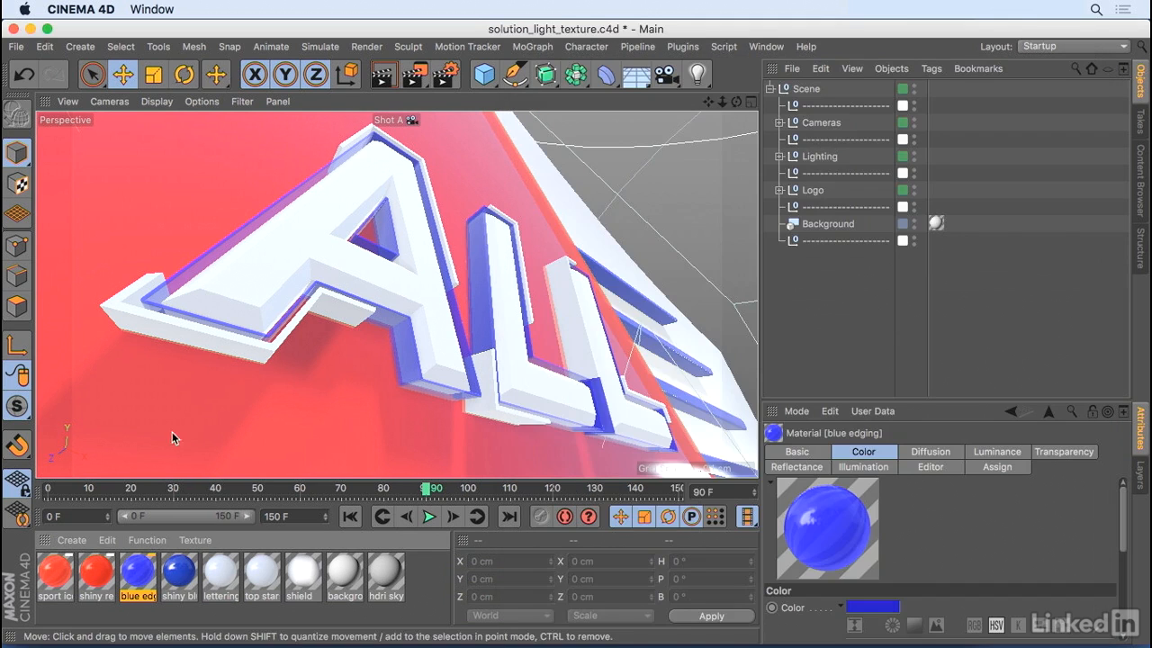
- Check the sport icons mograph material's object assignment and the Color Shader in its alpha channel
double_click(53, 571)
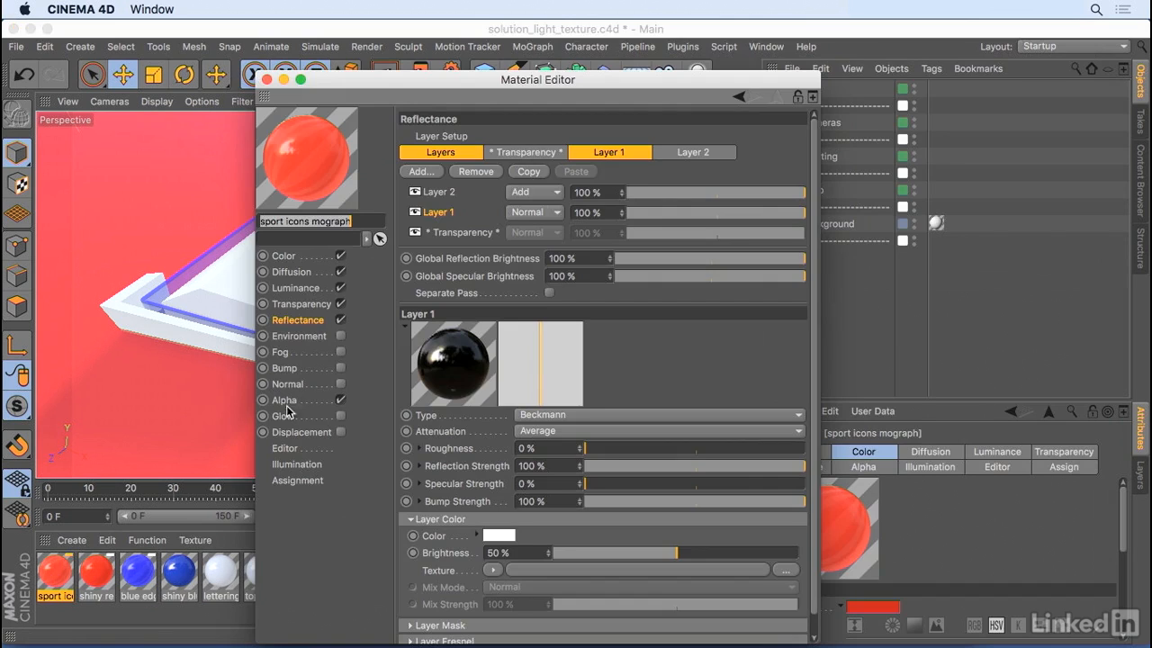
left_click(299, 480)
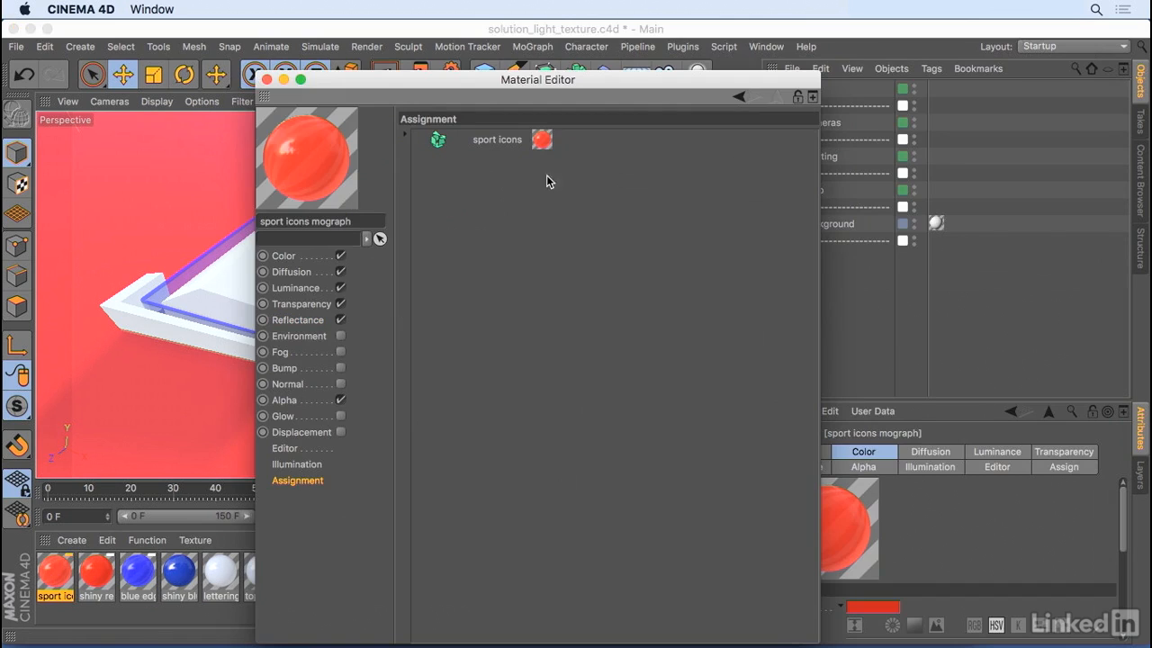
left_click(301, 399)
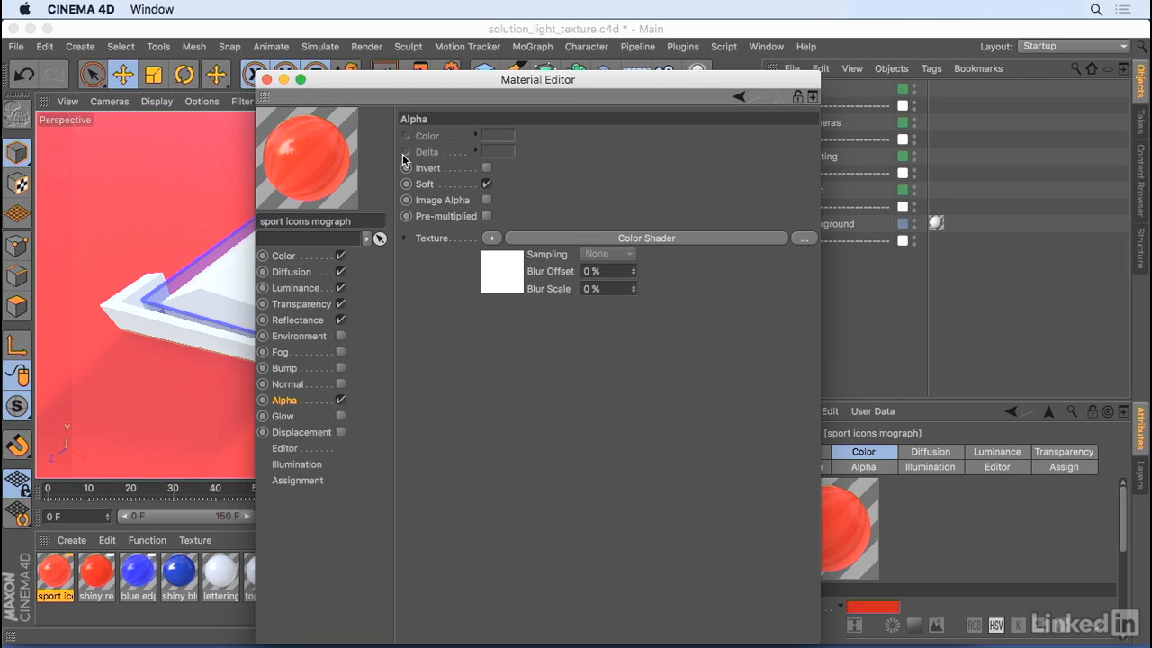
left_click(267, 80)
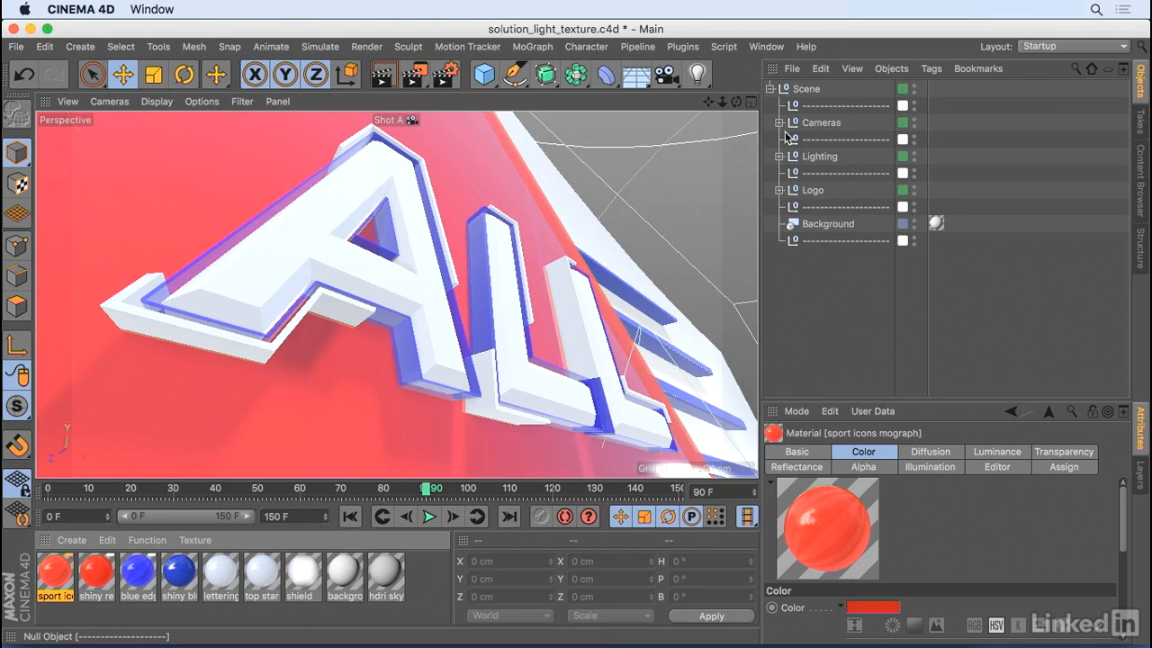
- Show the perspective viewport's HUD settings and enlarge the settings area to reveal the information options
left_click(389, 120)
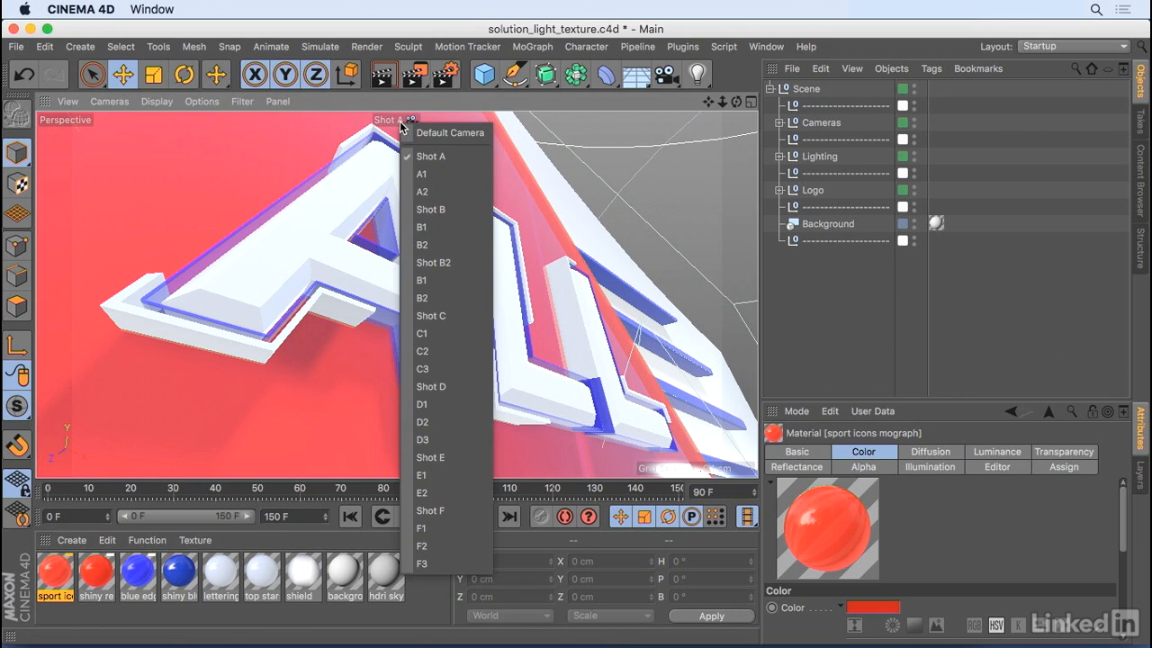
left_click(378, 122)
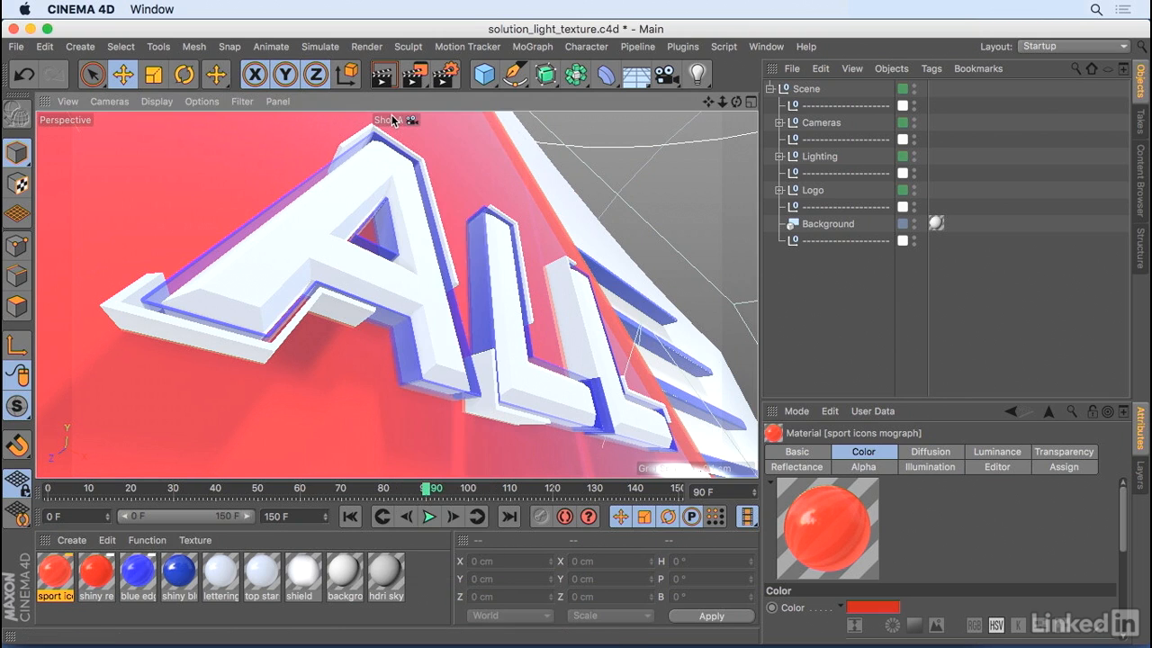
key("shift+v")
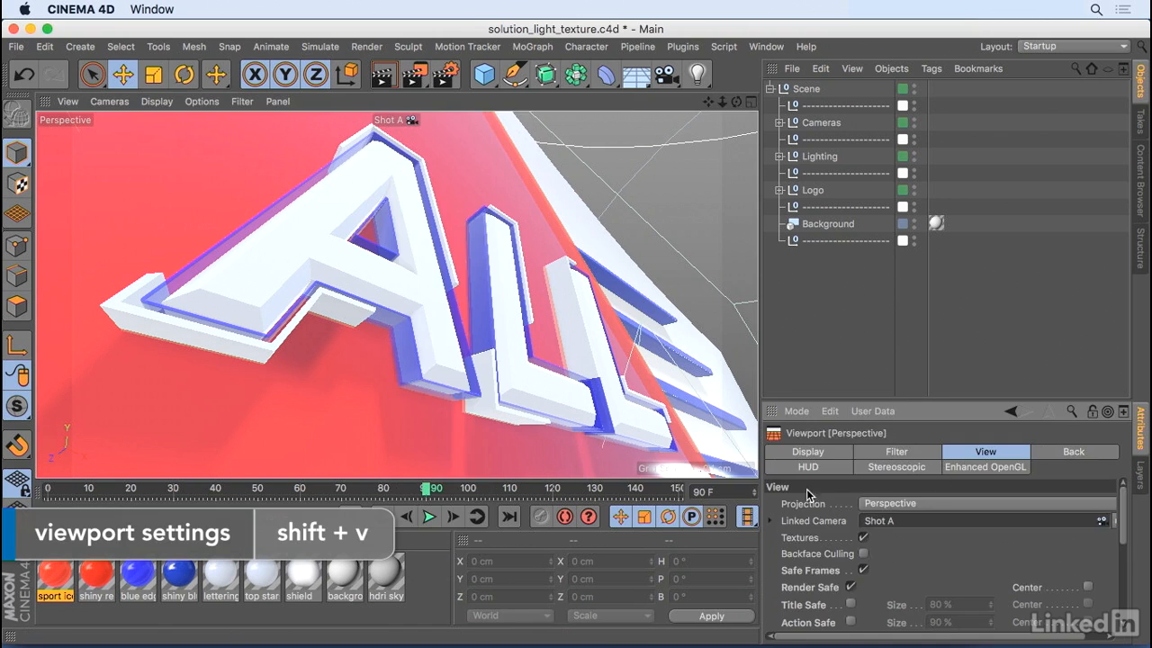
left_click(792, 468)
left_click_drag(969, 412, 981, 302)
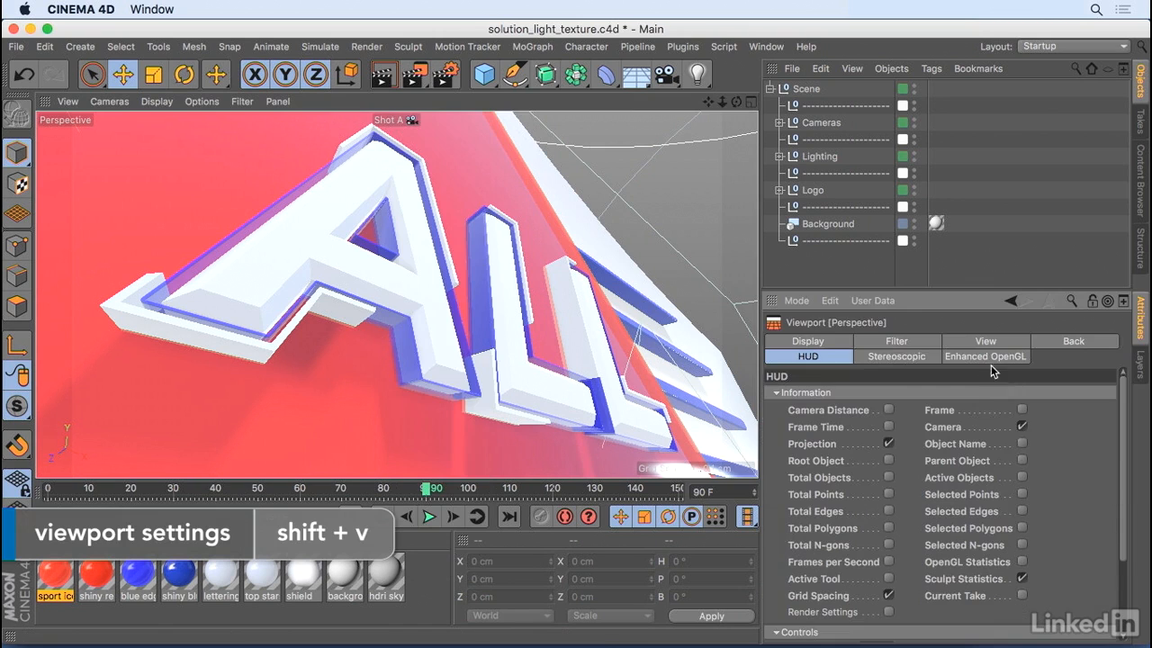
- View the scene through the Shot F camera at frame 42
left_click(395, 120)
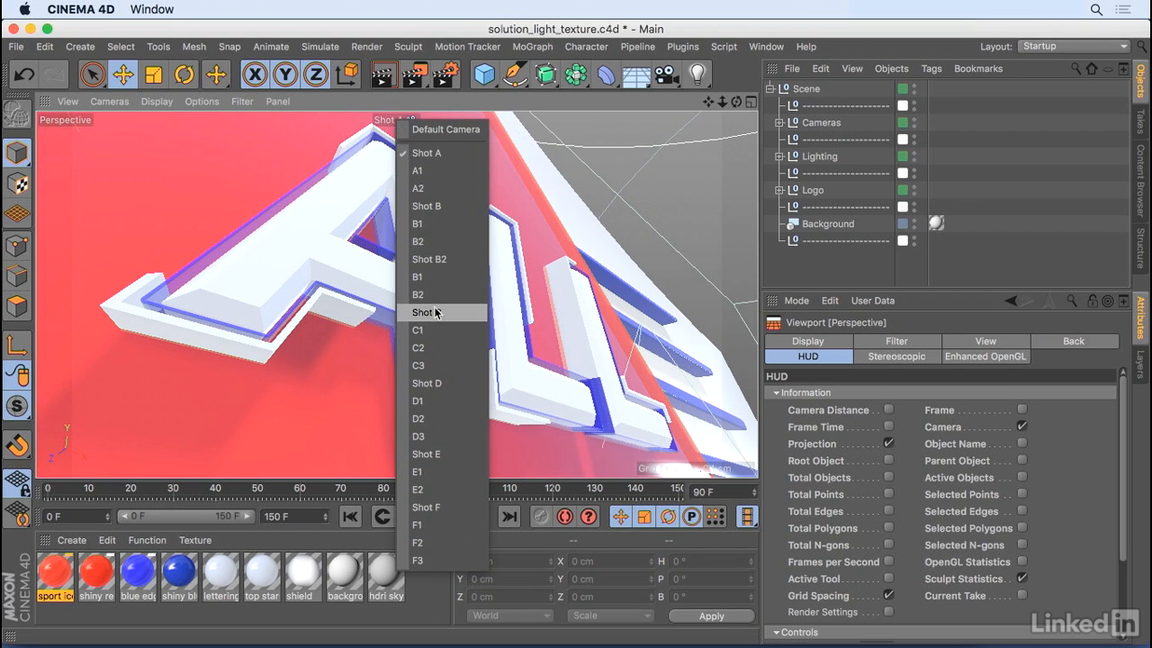
left_click(441, 509)
left_click_drag(424, 489, 224, 506)
- View the stars through the Shot B camera at frame 40 and check the top stars mograph material's alpha channel
left_click(263, 581)
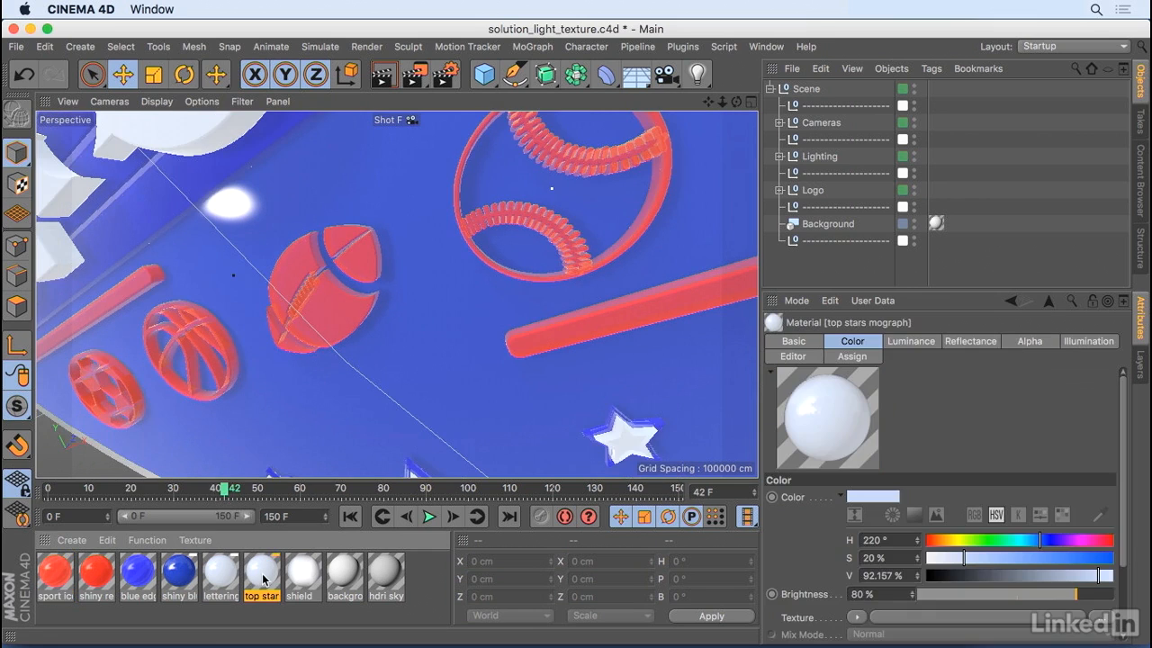
left_click(389, 124)
left_click(431, 199)
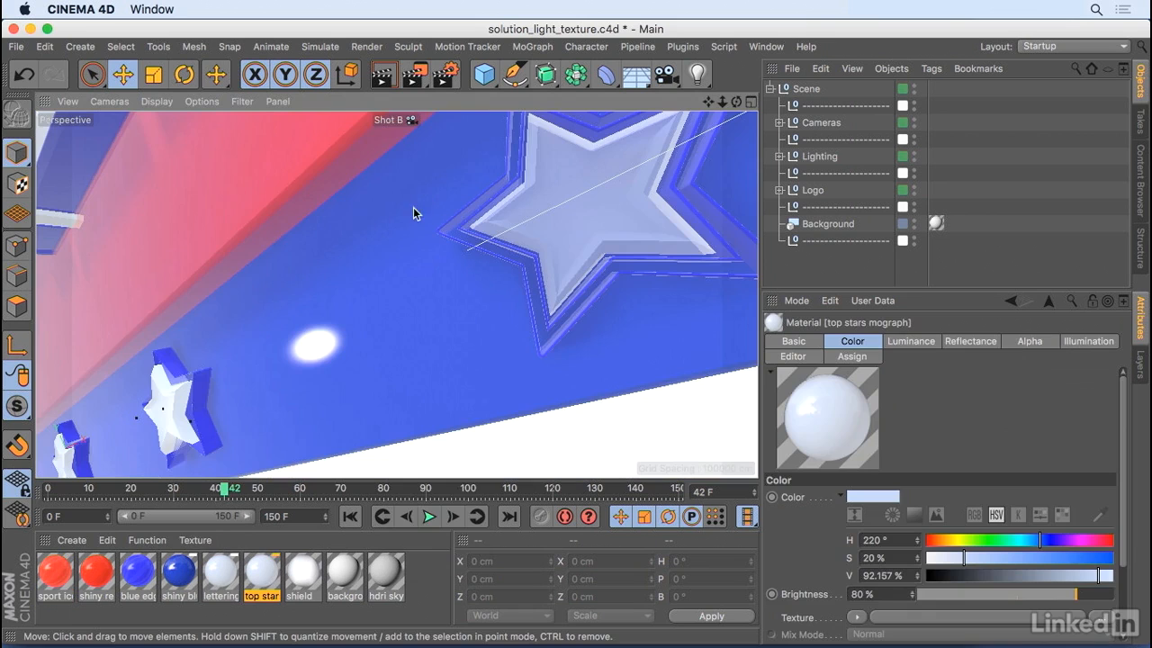
mouse_move(224, 494)
left_mouse_down()
mouse_move(126, 495)
mouse_move(216, 495)
left_mouse_up()
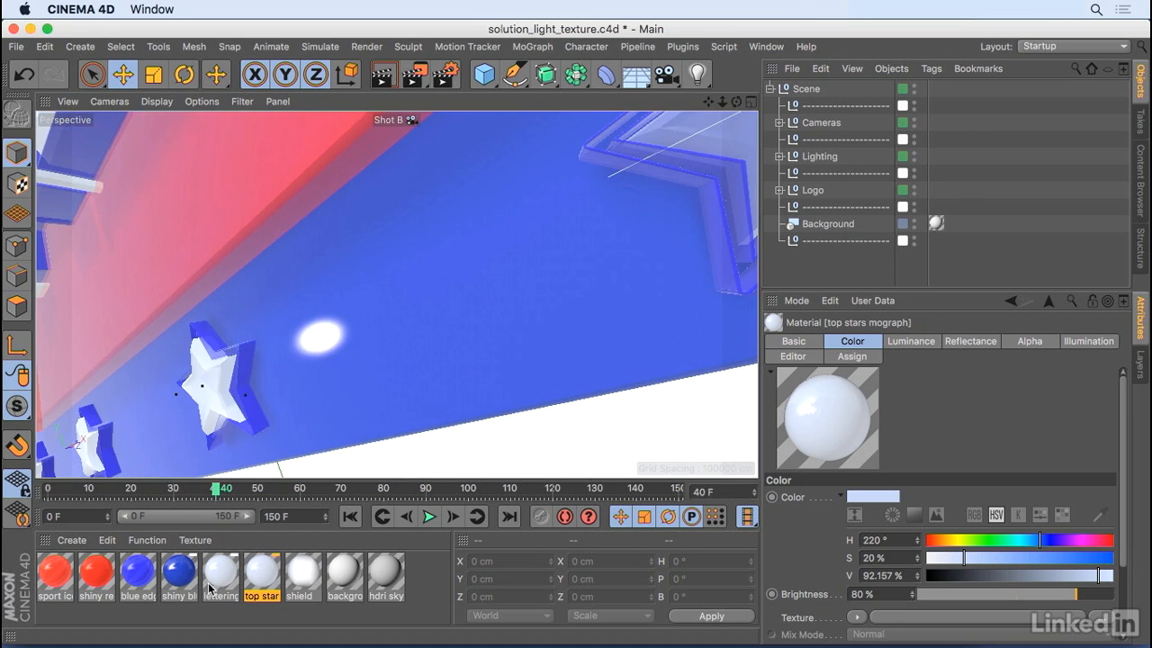
double_click(261, 577)
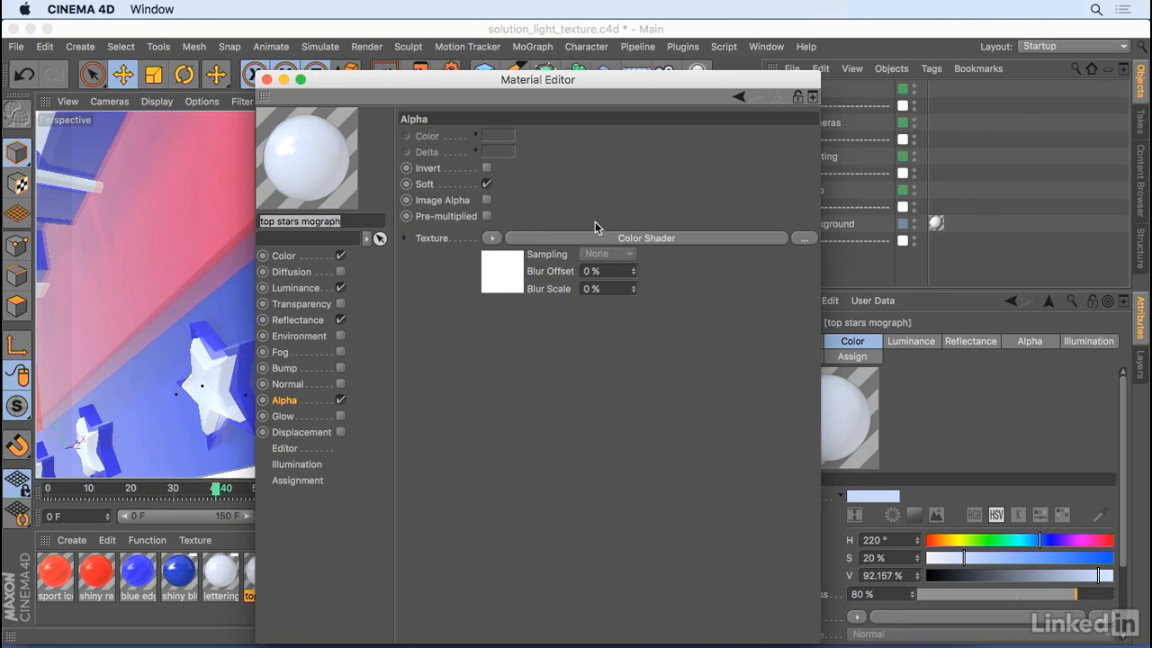
left_click(267, 80)
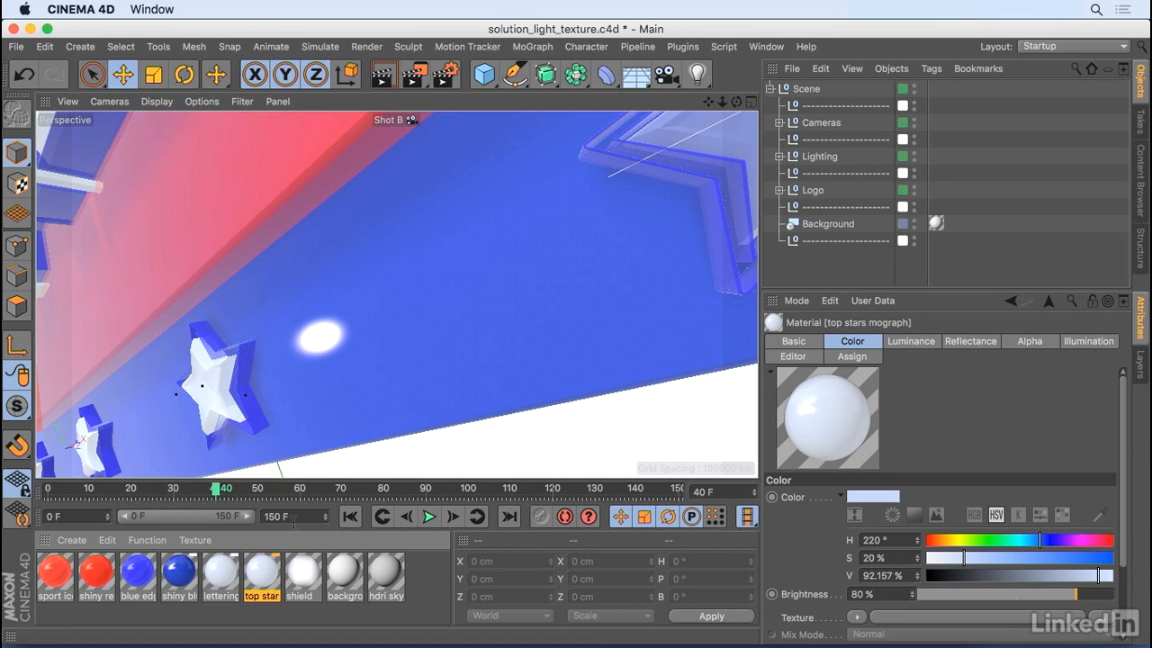
- Open the shiny blue material in the Material Editor and check its Color and Luminance channels
left_click(179, 576)
left_click(86, 577)
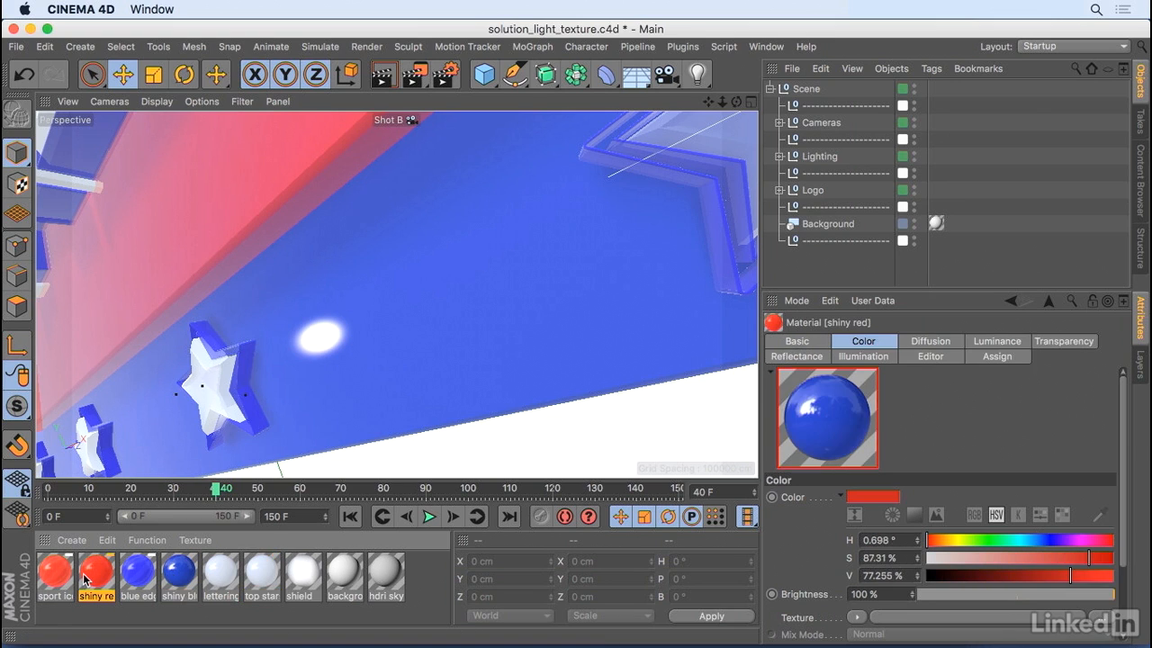
left_click(178, 572)
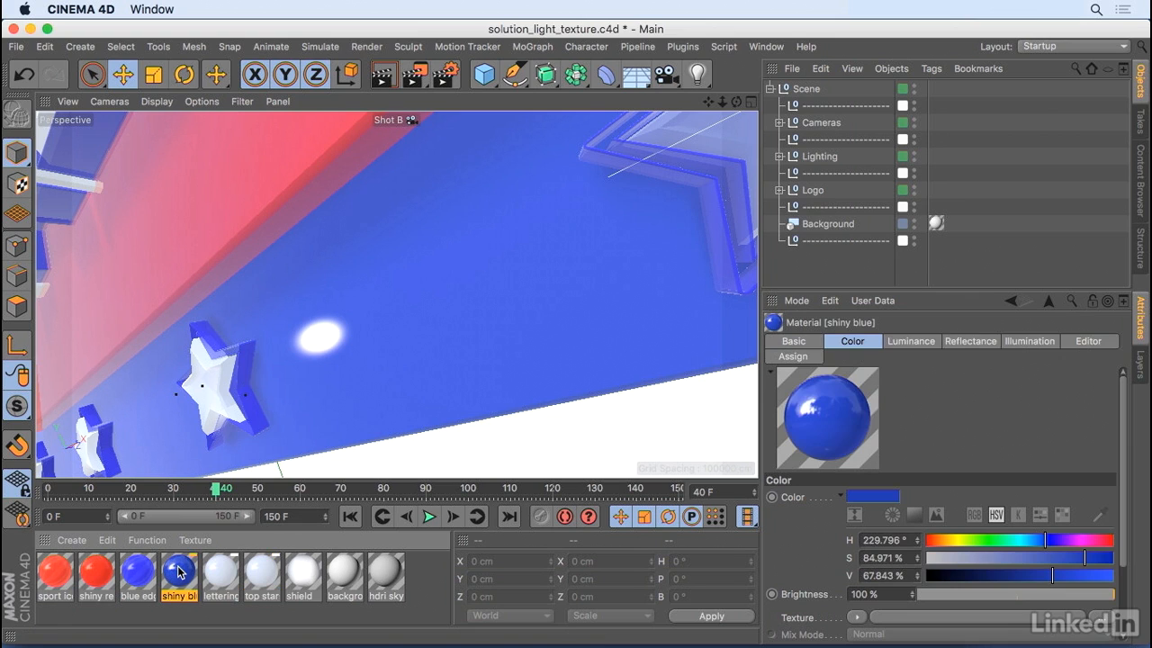
double_click(178, 571)
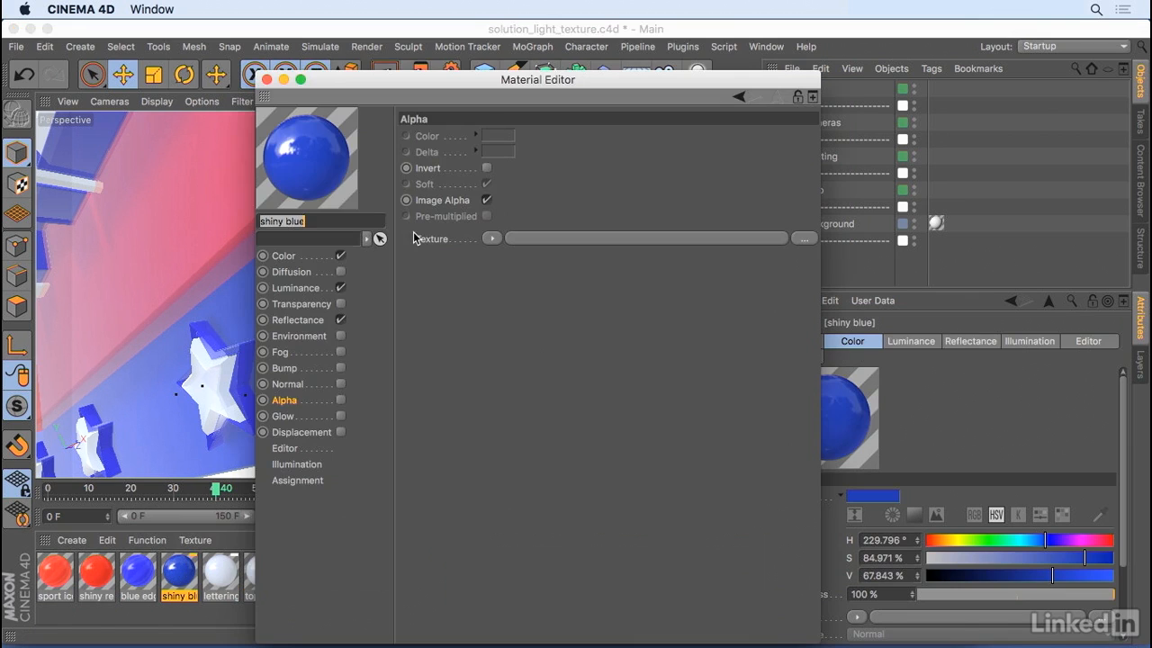
left_click(298, 321)
left_click(307, 254)
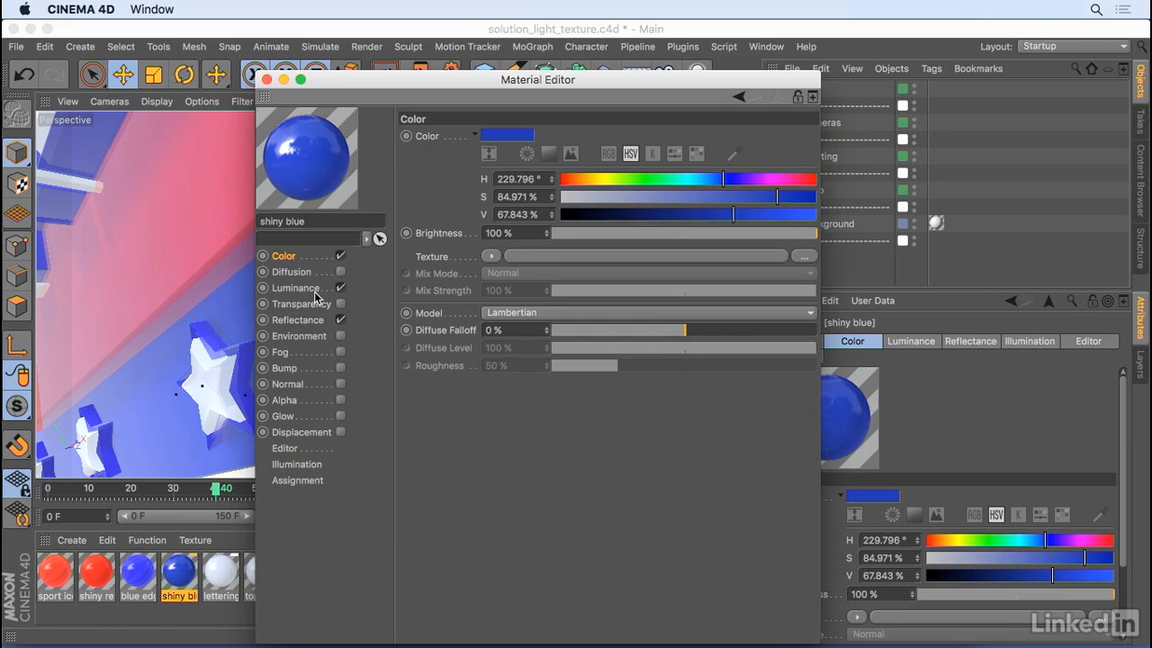
left_click(307, 292)
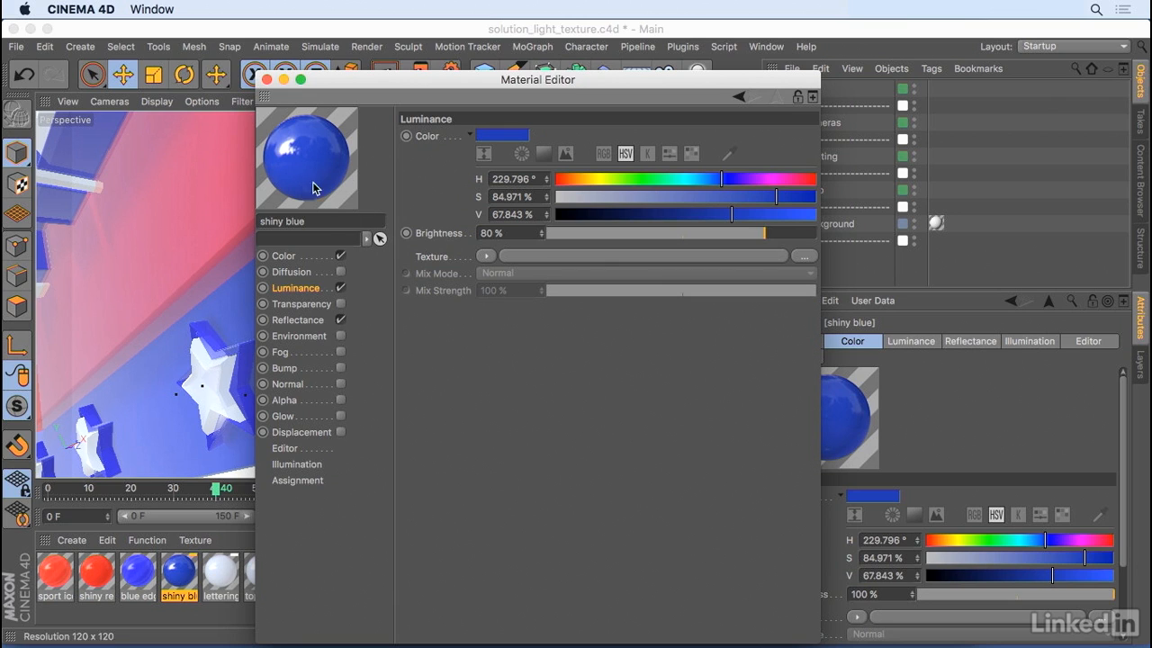
- Check the shiny blue material's Reflectance channel including its Layer Fresnel settings, and close the Material Editor
left_click(300, 322)
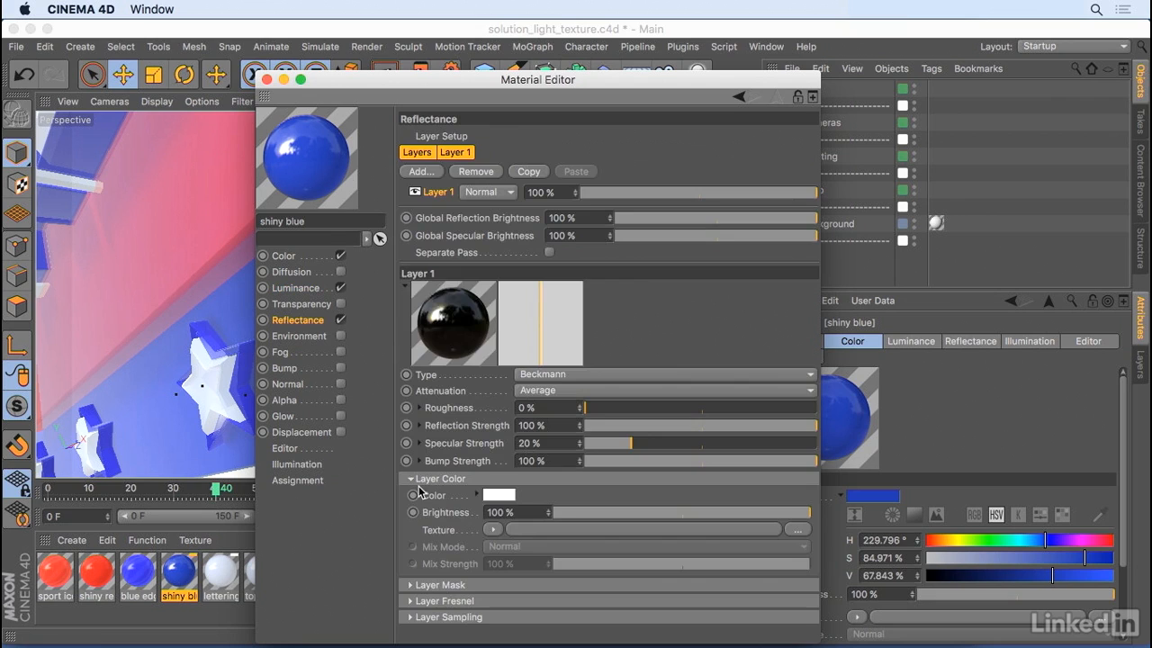
left_click(435, 600)
scroll(810, 459, "down", 2)
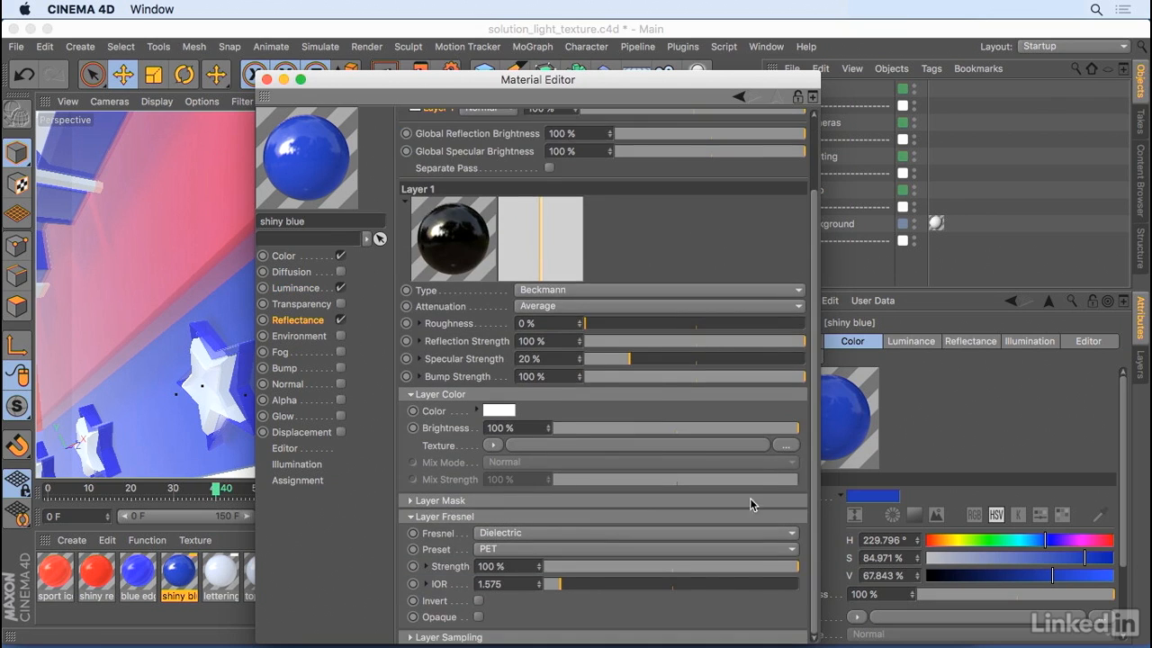
left_click(266, 79)
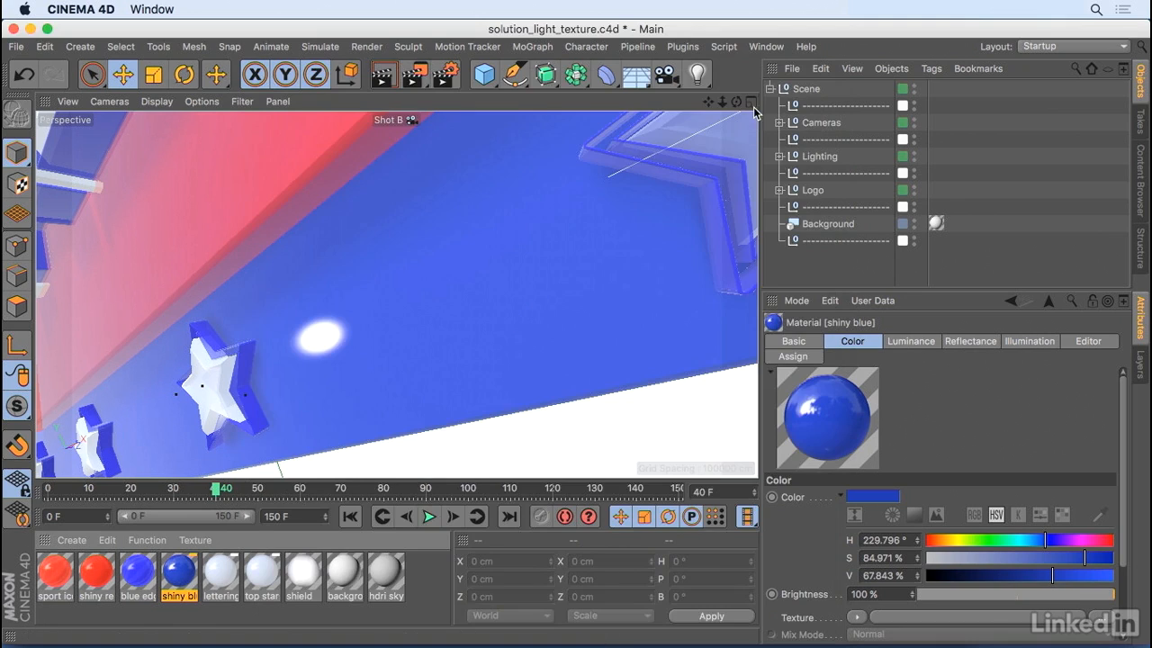
- View the scene through the default camera and inspect the rim, key and fill lights and the Sky object in the Lighting group
left_click(410, 120)
left_click(430, 133)
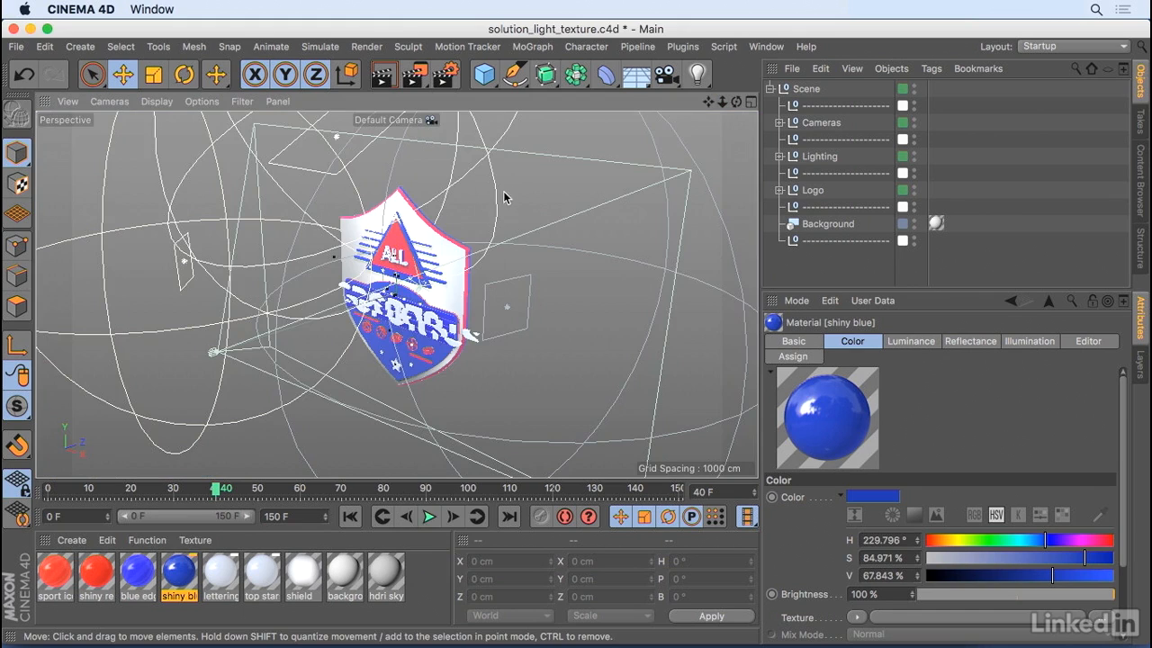
left_click(779, 156)
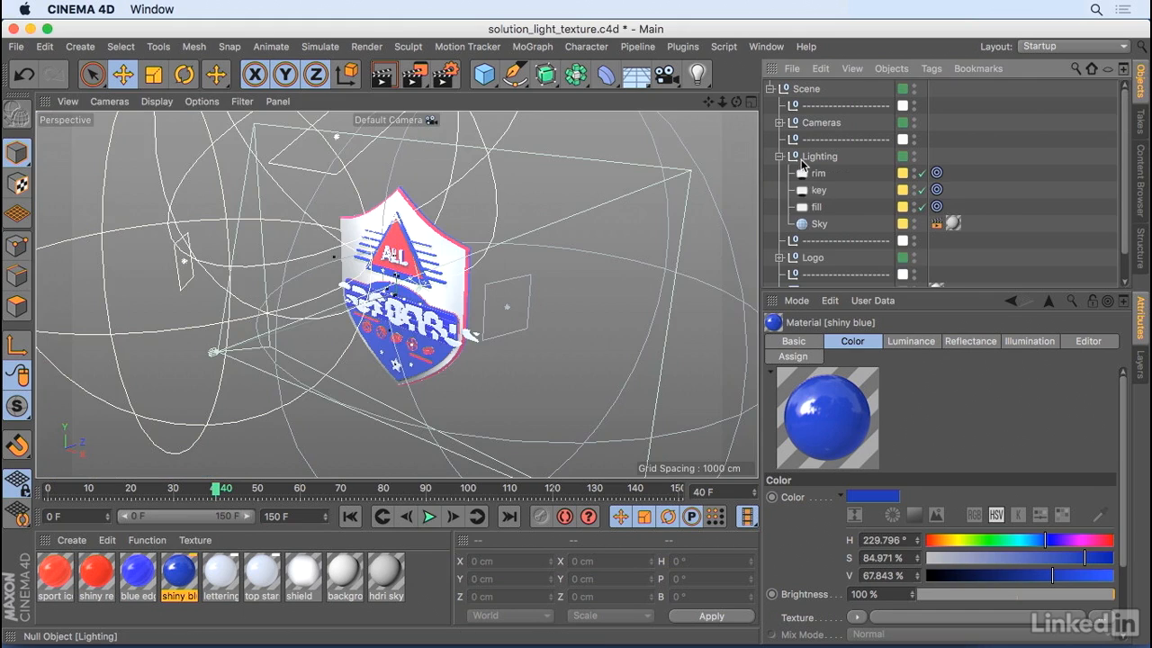
left_click(821, 173)
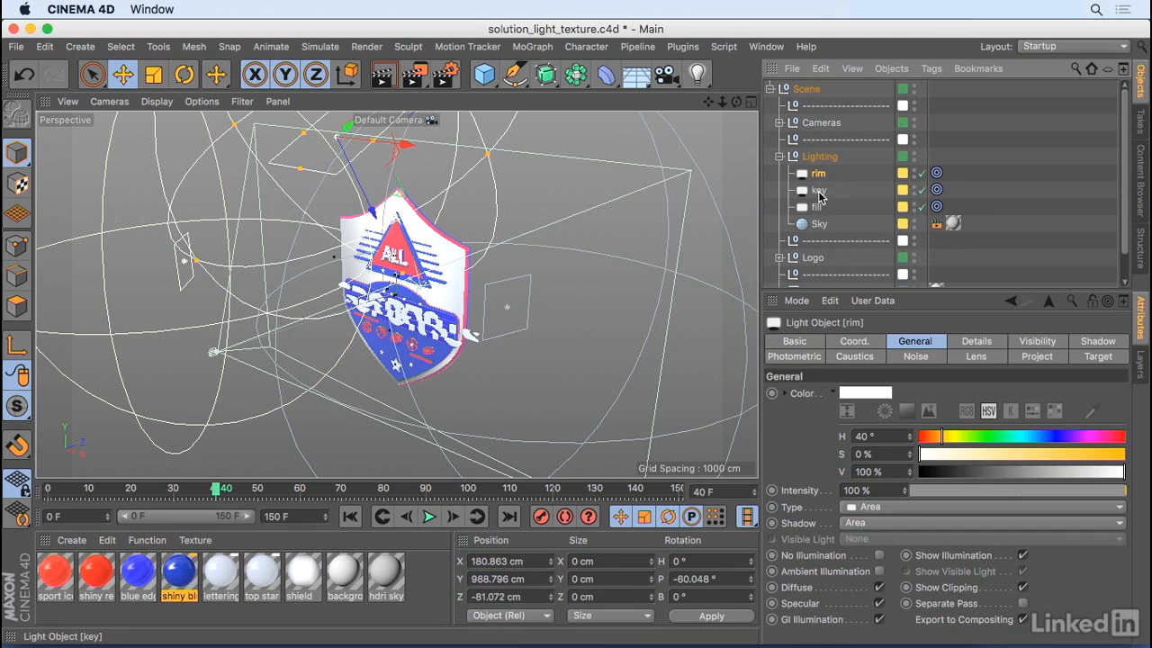
left_click(185, 275)
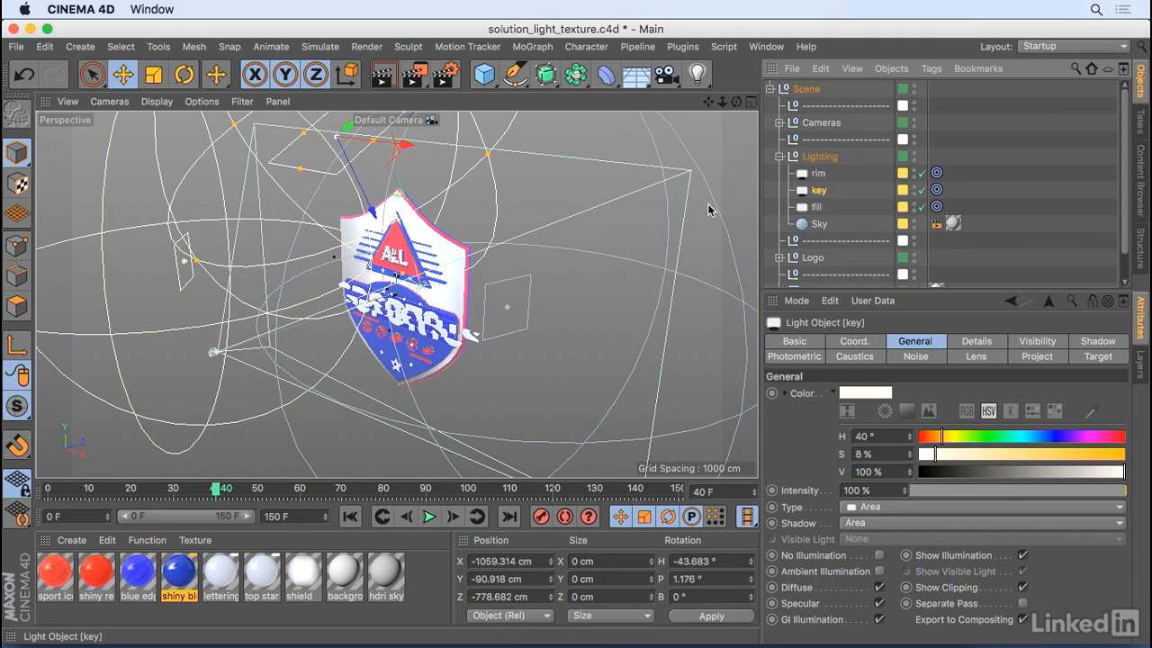
left_click(510, 320)
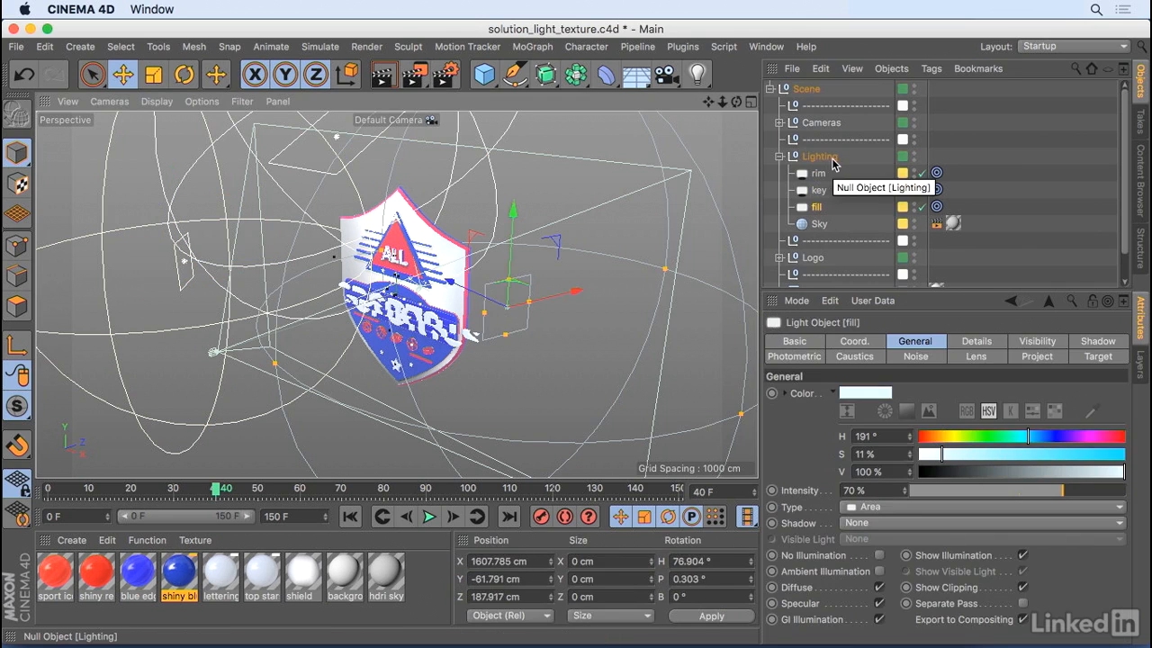
left_click(817, 224)
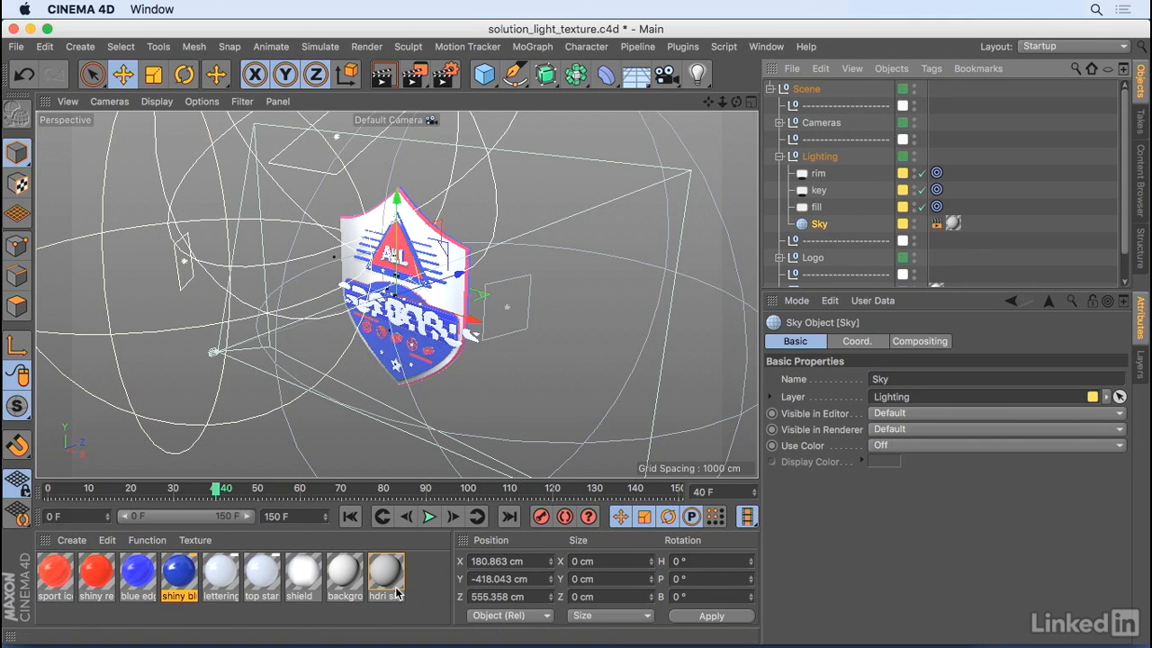
- Switch to the browser, look through the free HDRI image results and visit the Free HDRI Map: Mutli-Area light page
key("super+Tab")
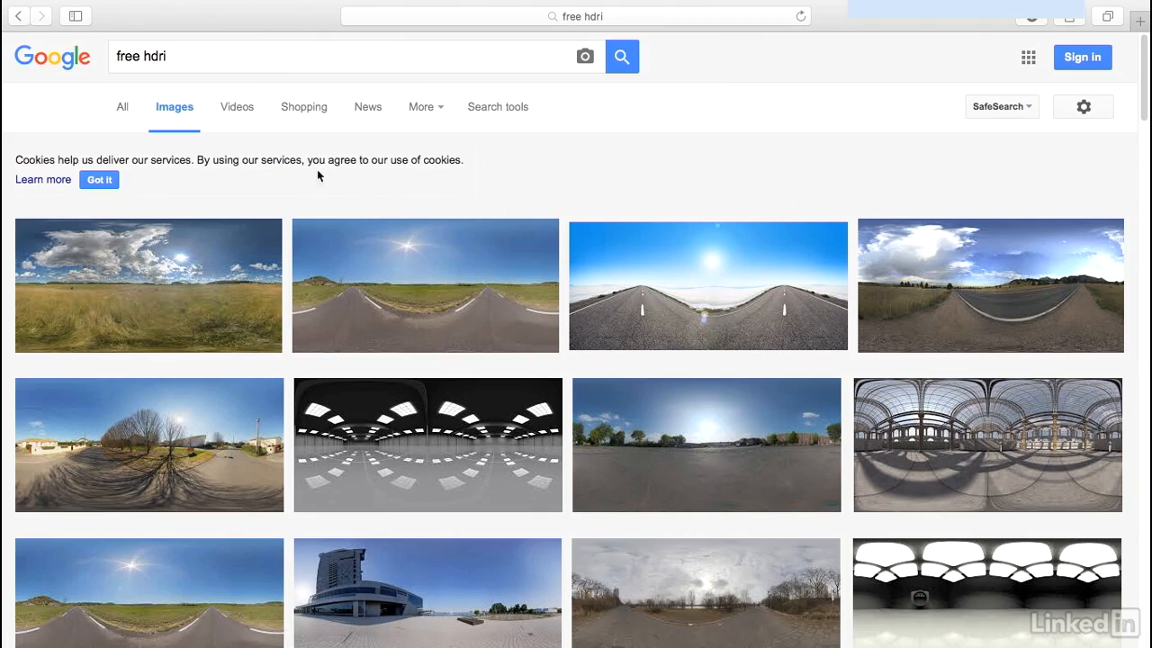
scroll(572, 345, "down", 10)
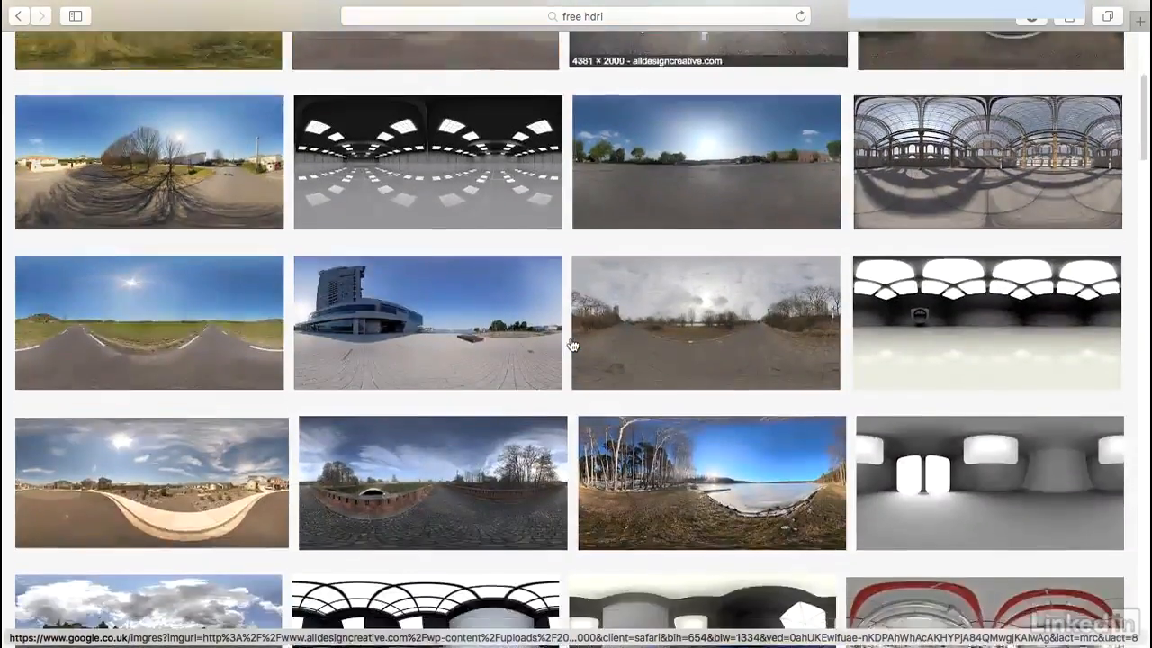
scroll(572, 344, "up", 15)
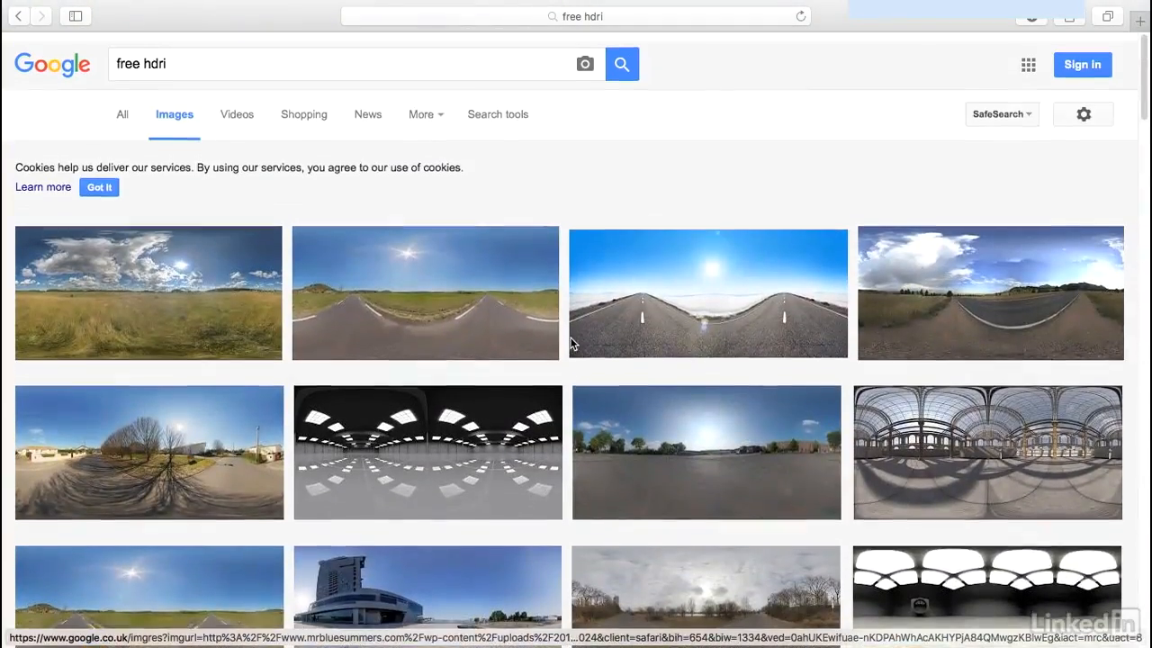
scroll(704, 377, "down", 9)
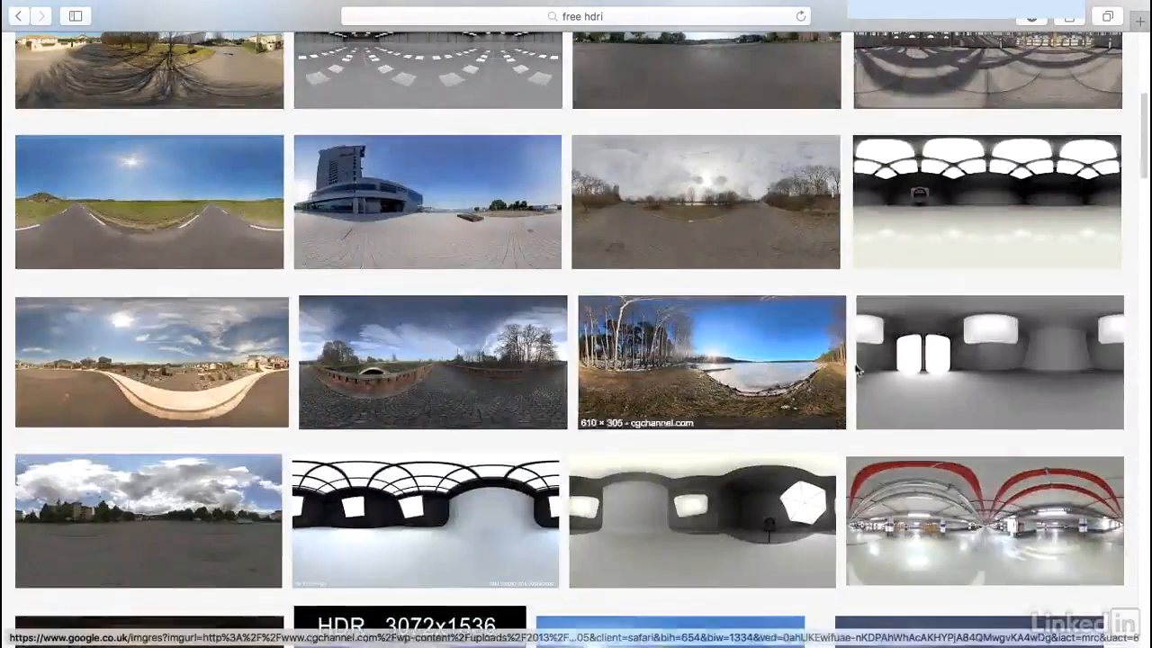
left_click(945, 349)
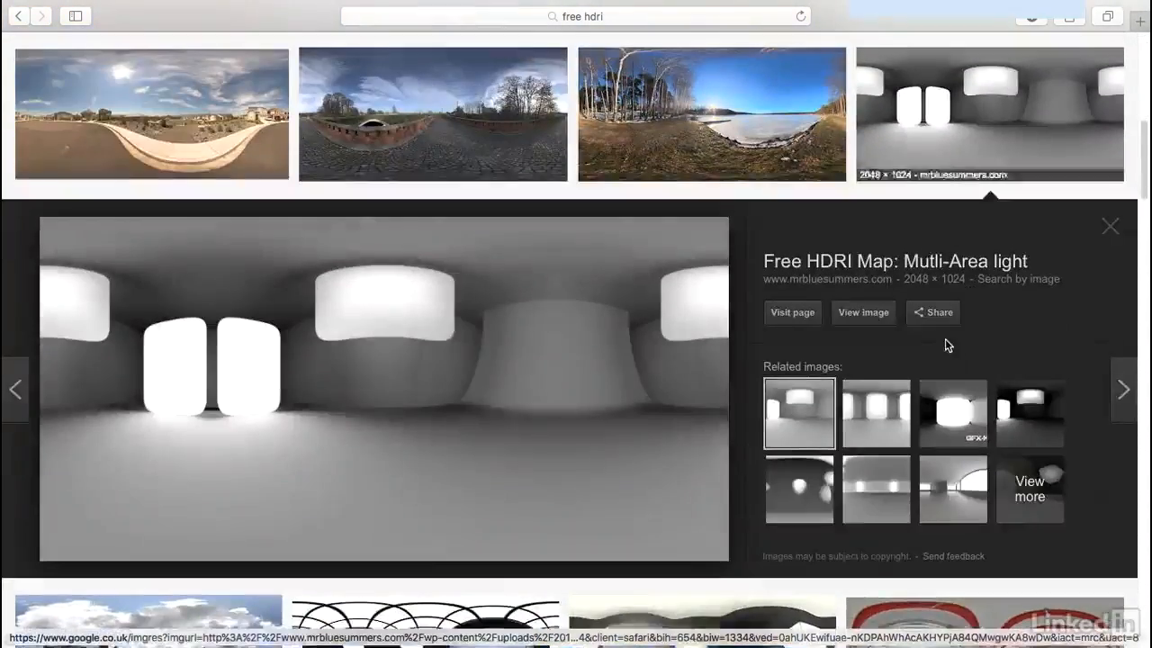
left_click(791, 312)
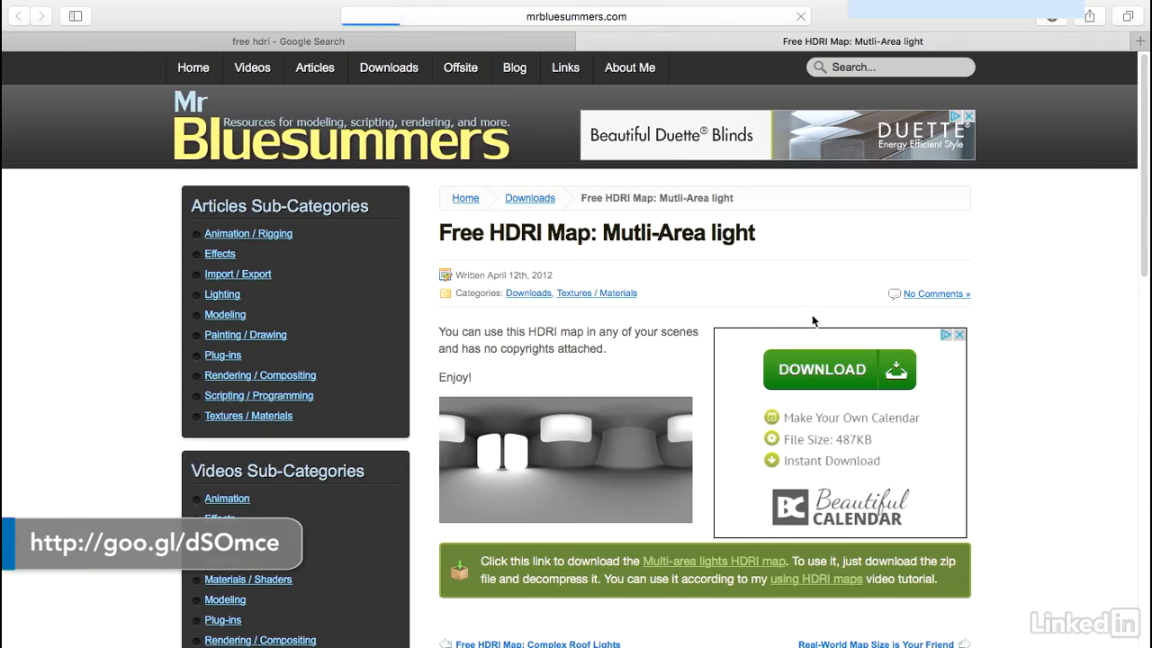
scroll(603, 463, "down", 1)
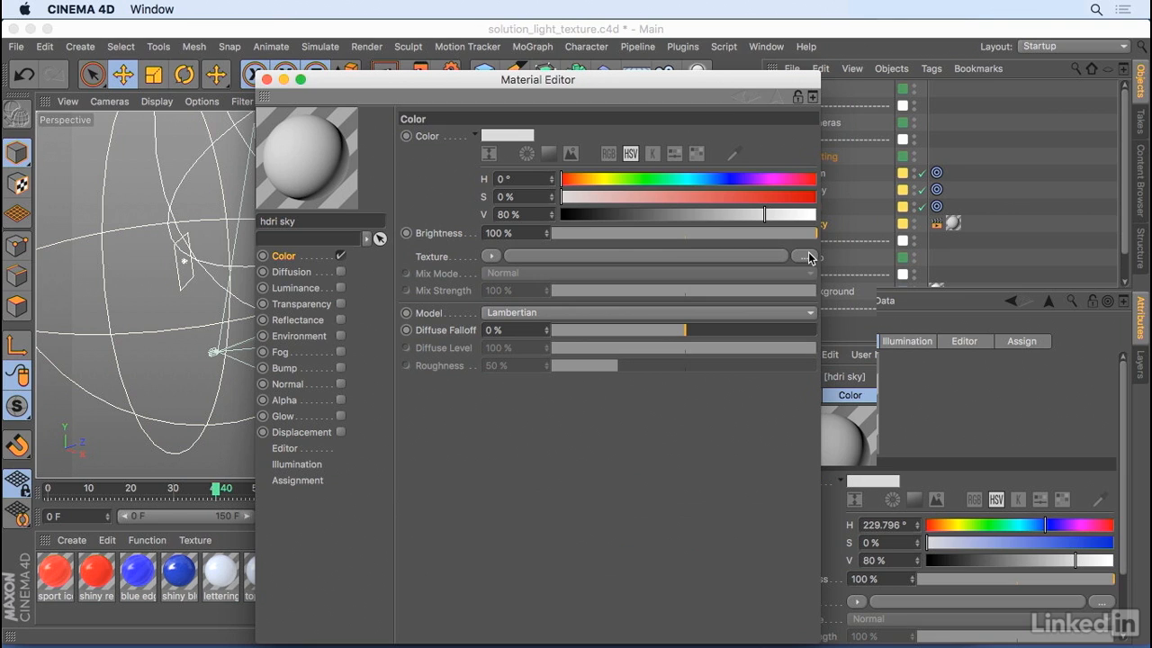
- Load multi-area-light.hdr from the Desktop as the hdri sky material's color texture, without copying it to the project location
left_click(808, 257)
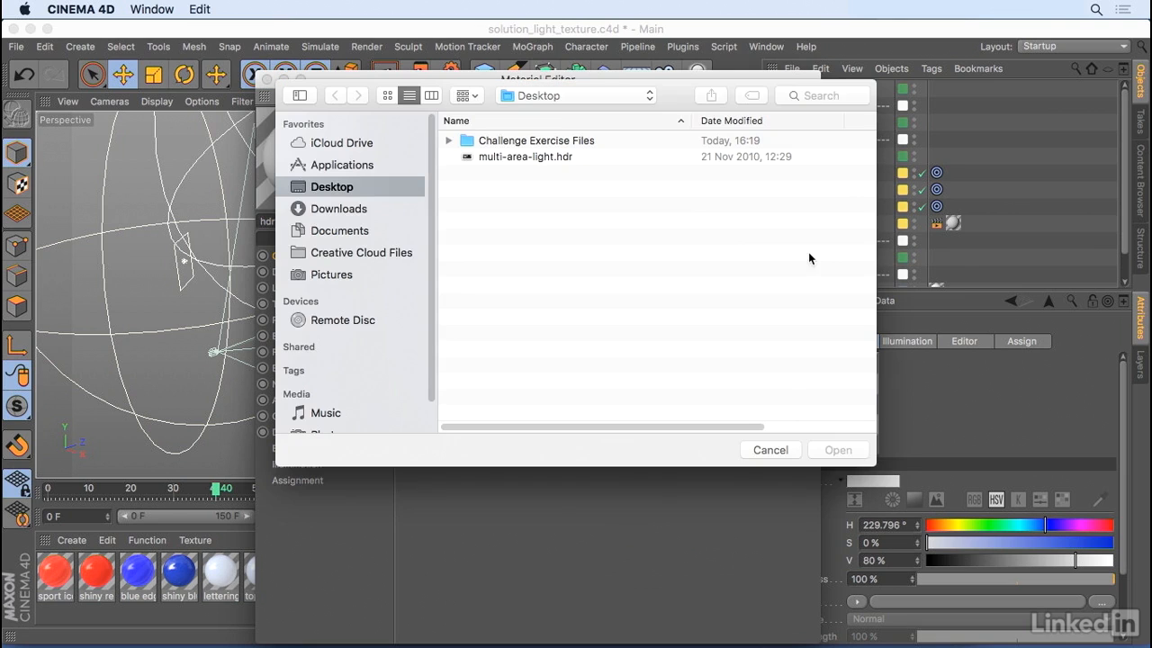
left_click(565, 160)
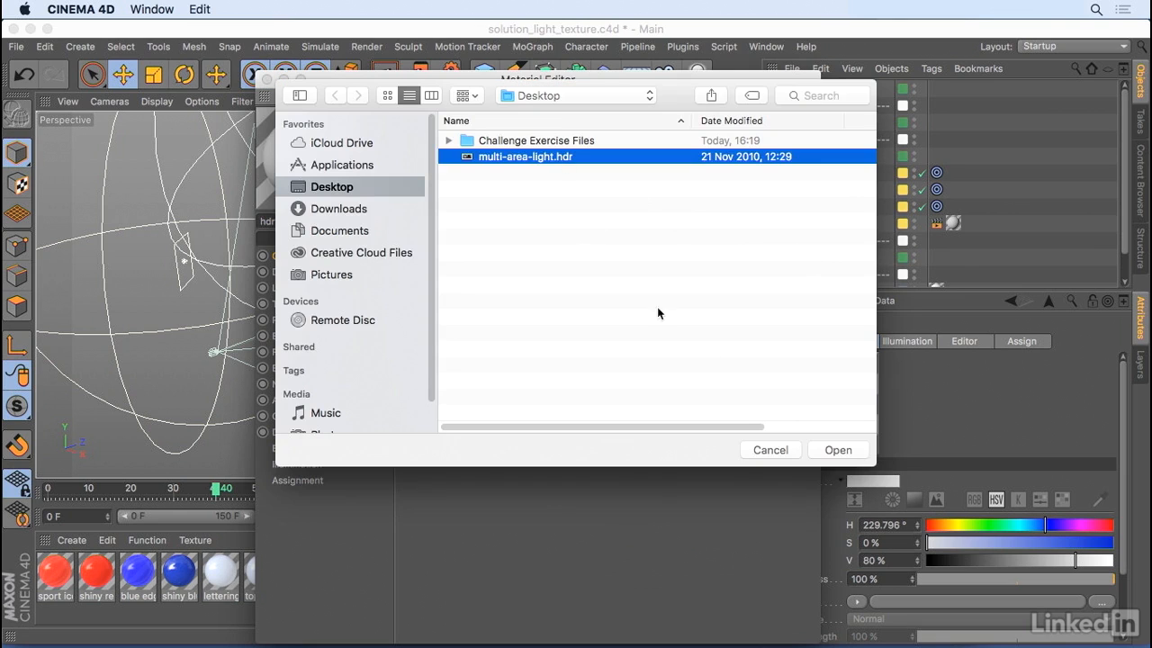
left_click(837, 449)
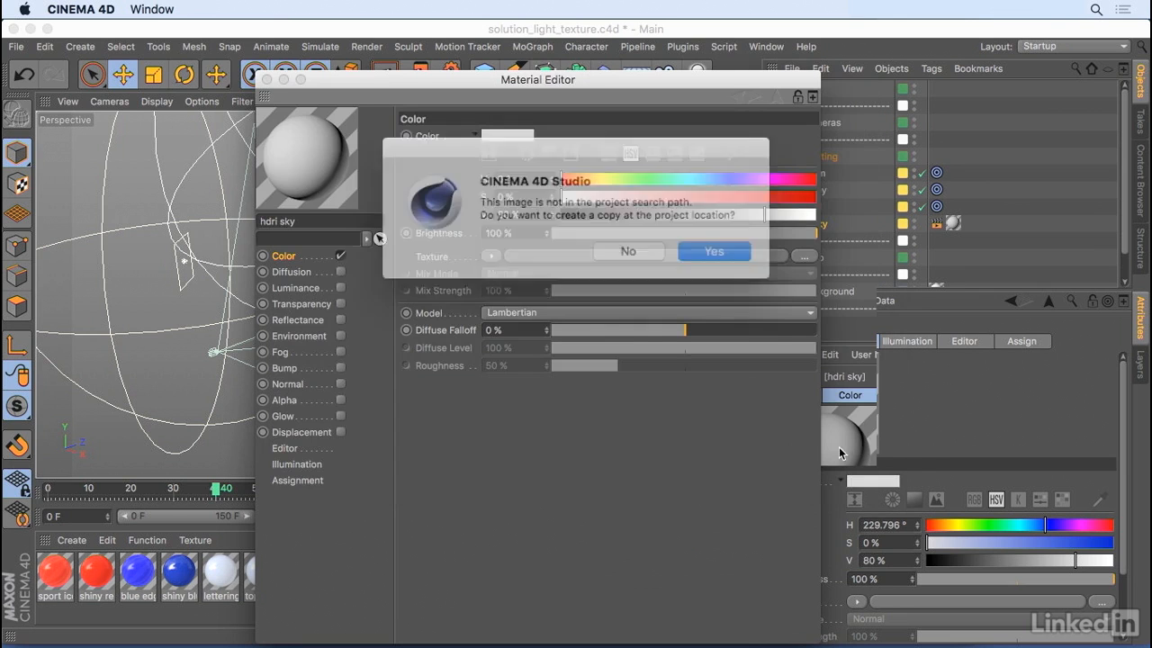
left_click(608, 251)
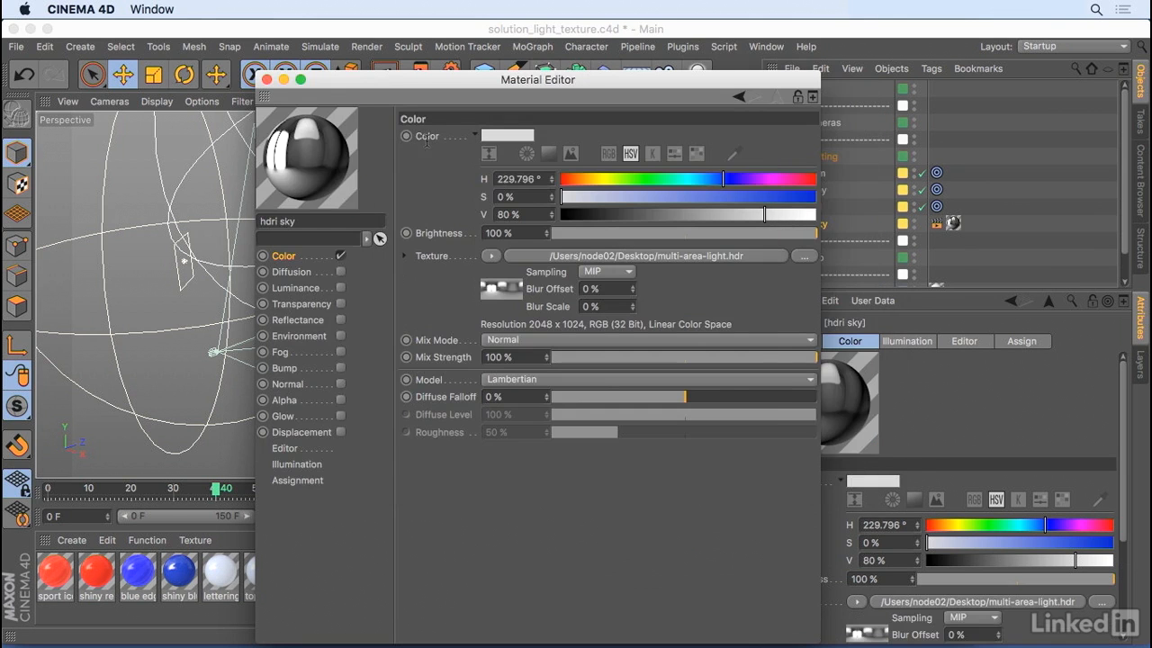
left_click(265, 79)
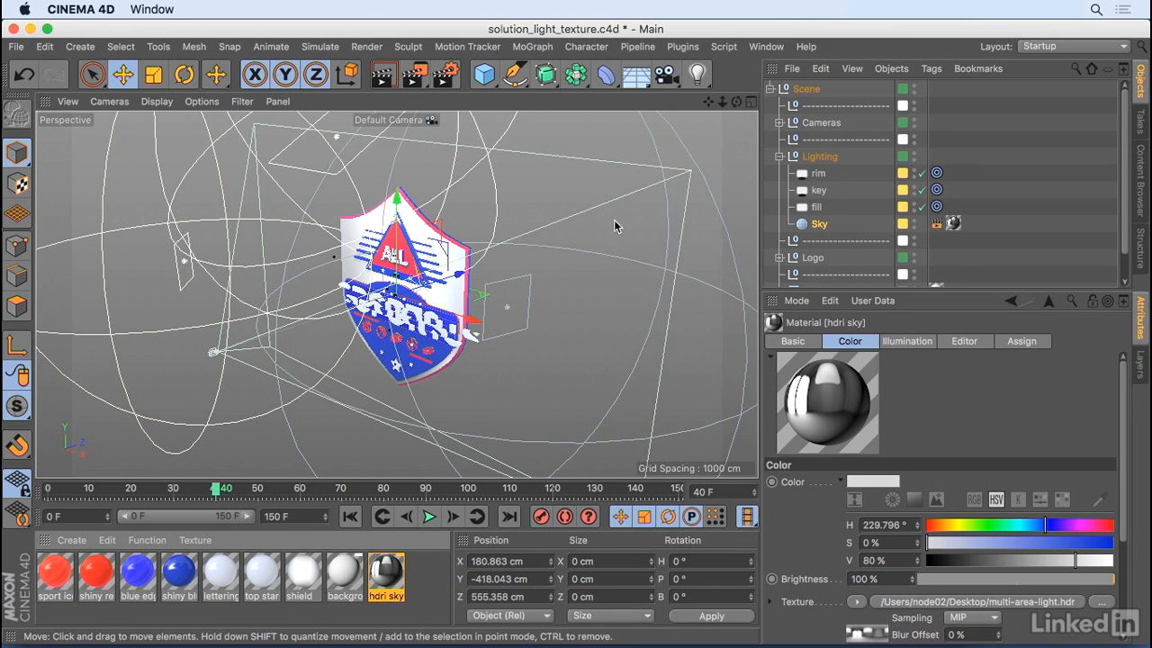
- Show the logo from the front, and compare the "no lights" and "lights" renders in the Picture Viewer
left_click_drag(736, 101, 695, 122)
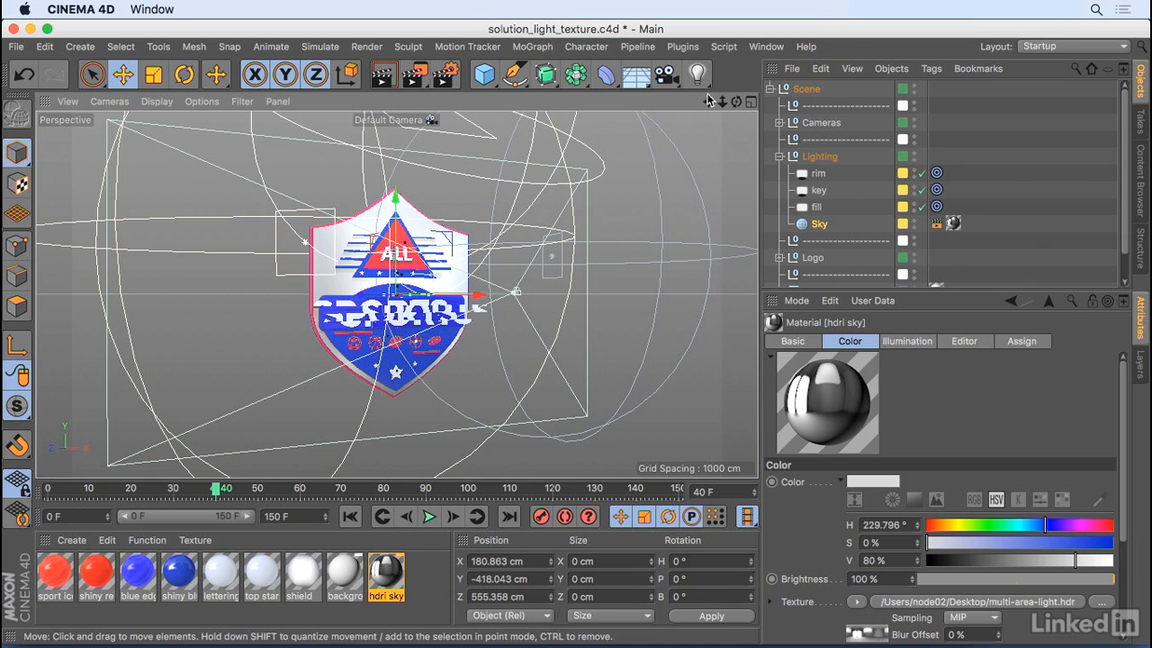
left_click(766, 46)
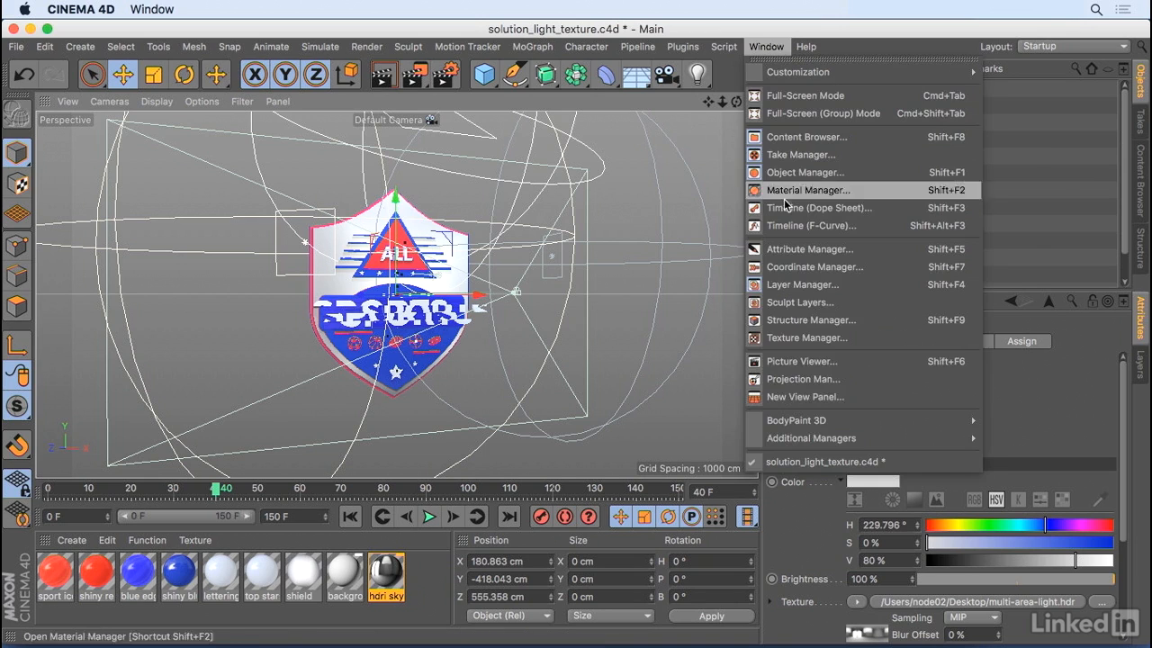
left_click(799, 361)
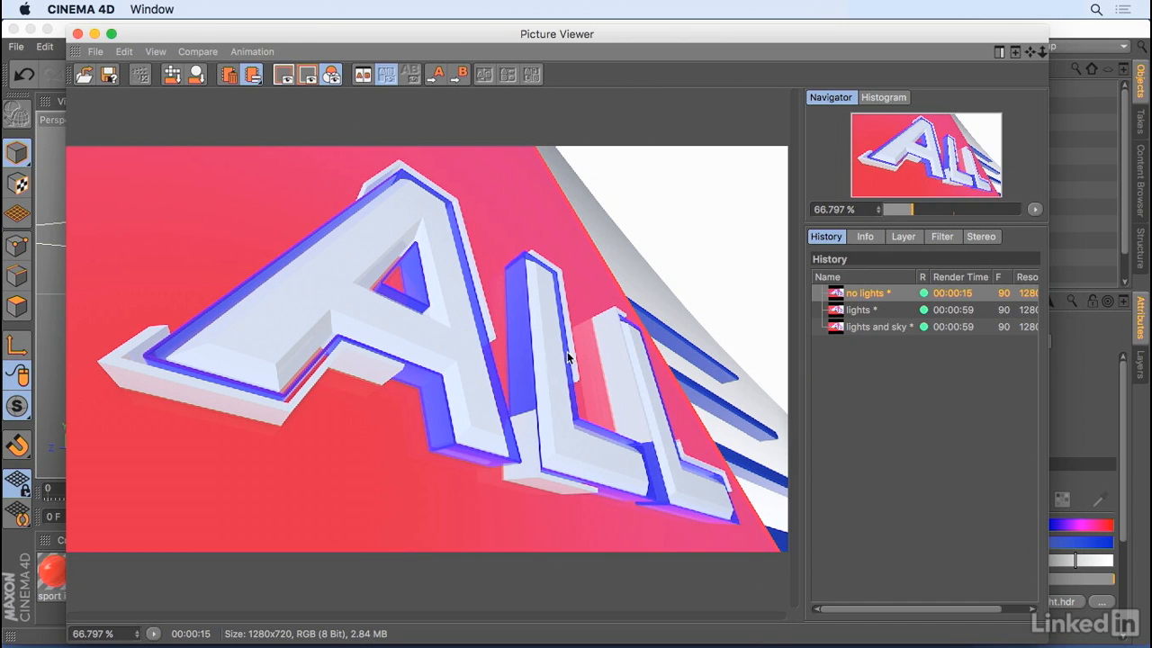
left_click(856, 311)
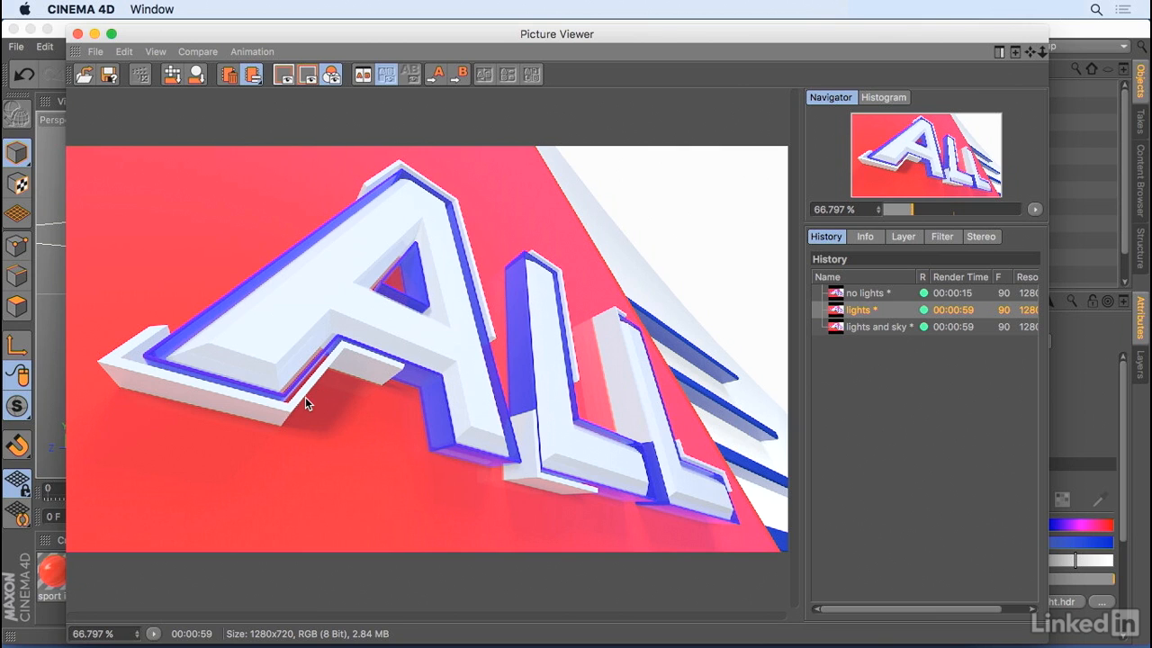
left_click(852, 297)
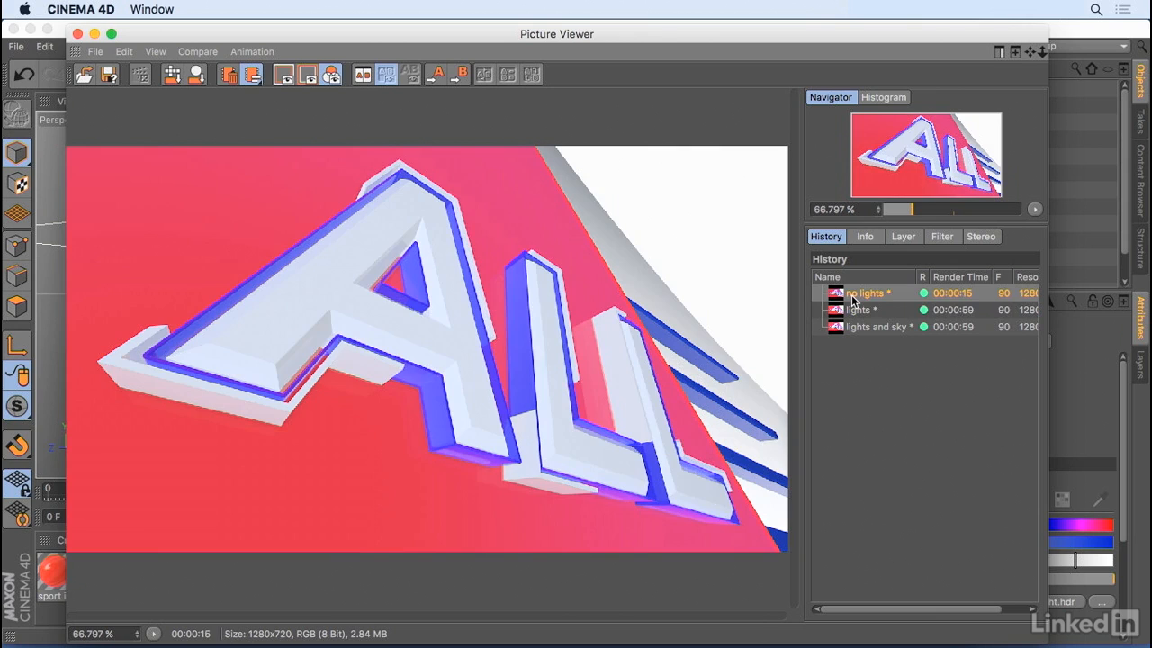
key("Down")
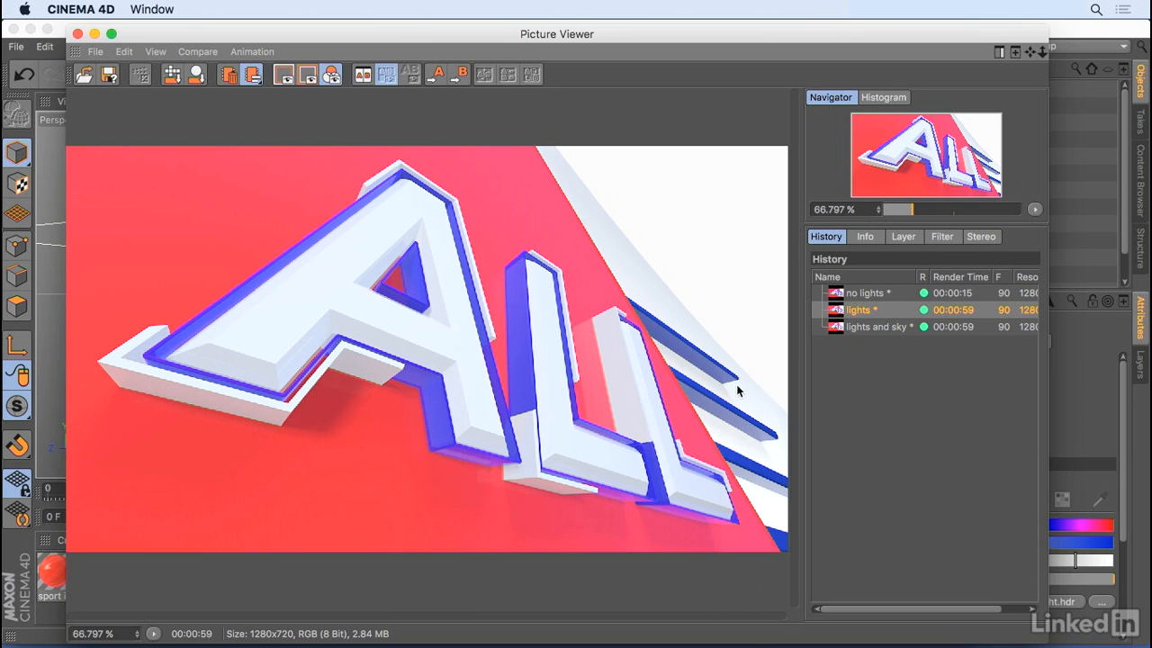
- Compare the "lights and sky" render with the "lights" render, close the Picture Viewer and collapse the Lighting group
left_click(860, 328)
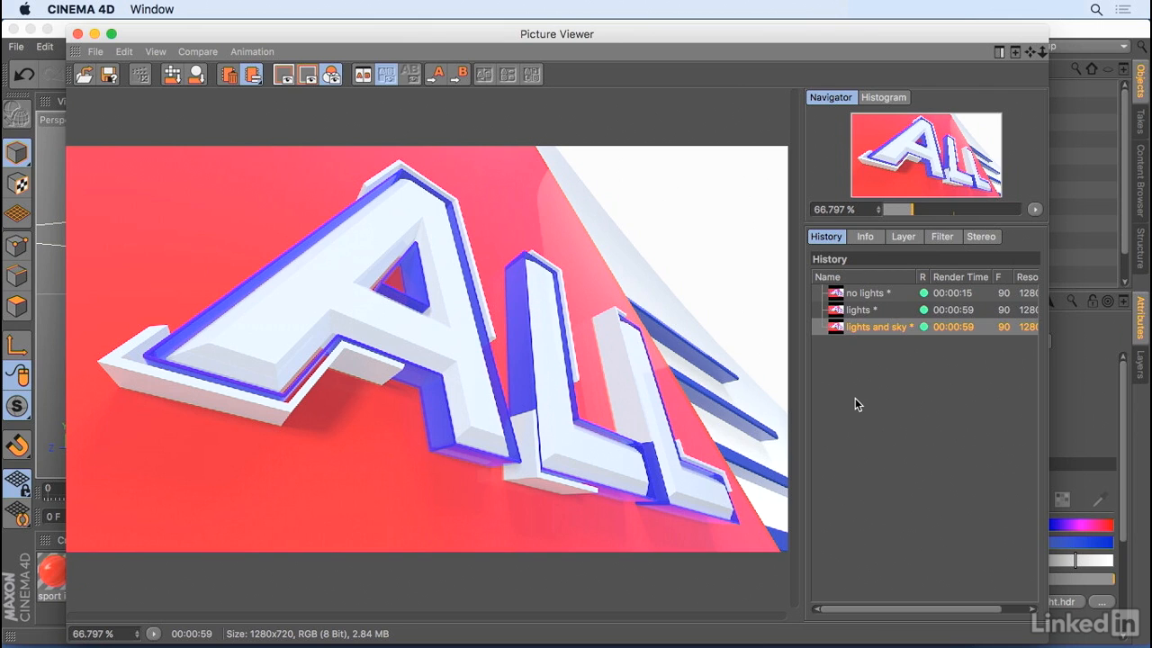
key("Up")
key("Down")
left_click(77, 34)
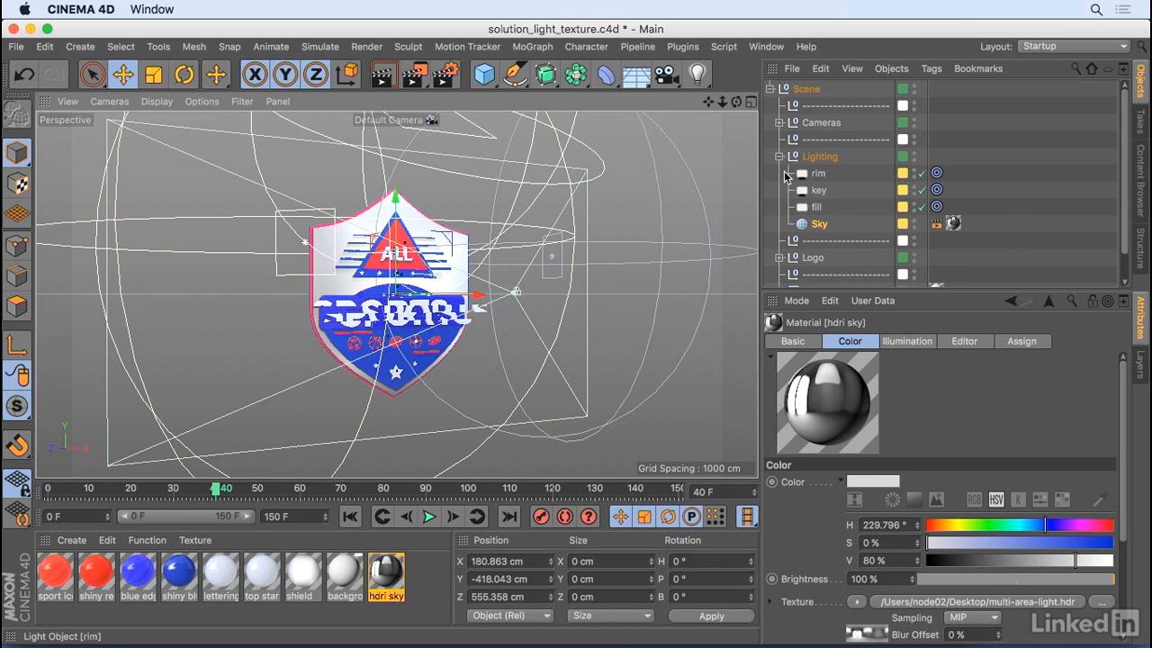
left_click(779, 156)
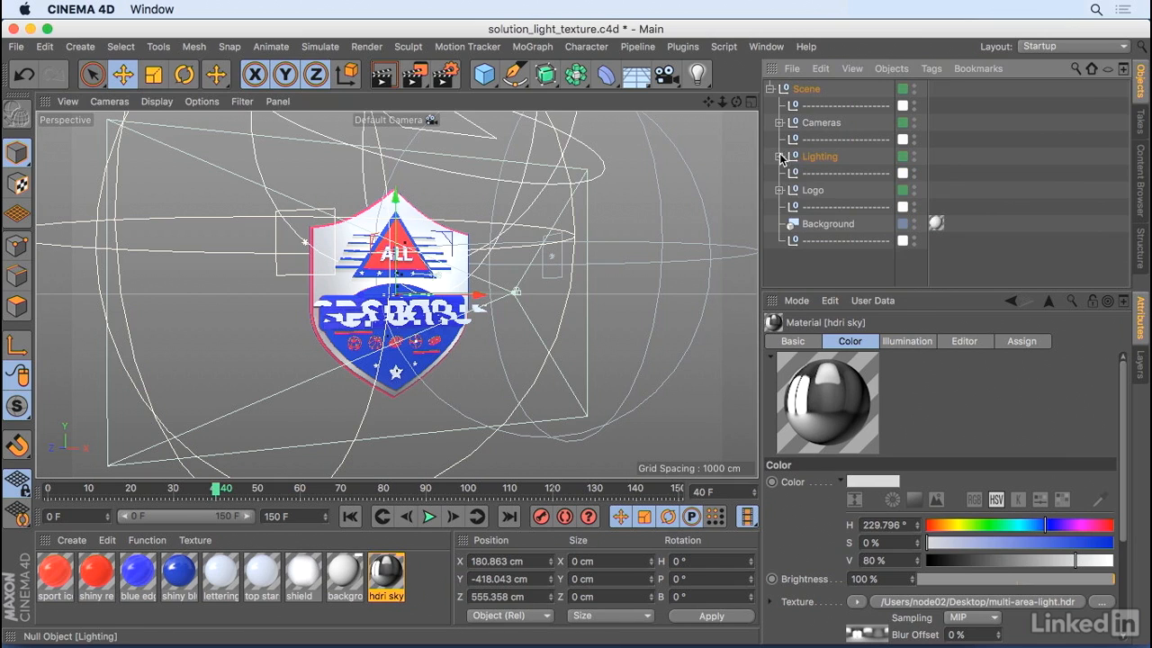
- Expand the Logo group and inspect the shield object's shiny blue, shiny red and shield texture tags
left_click(779, 190)
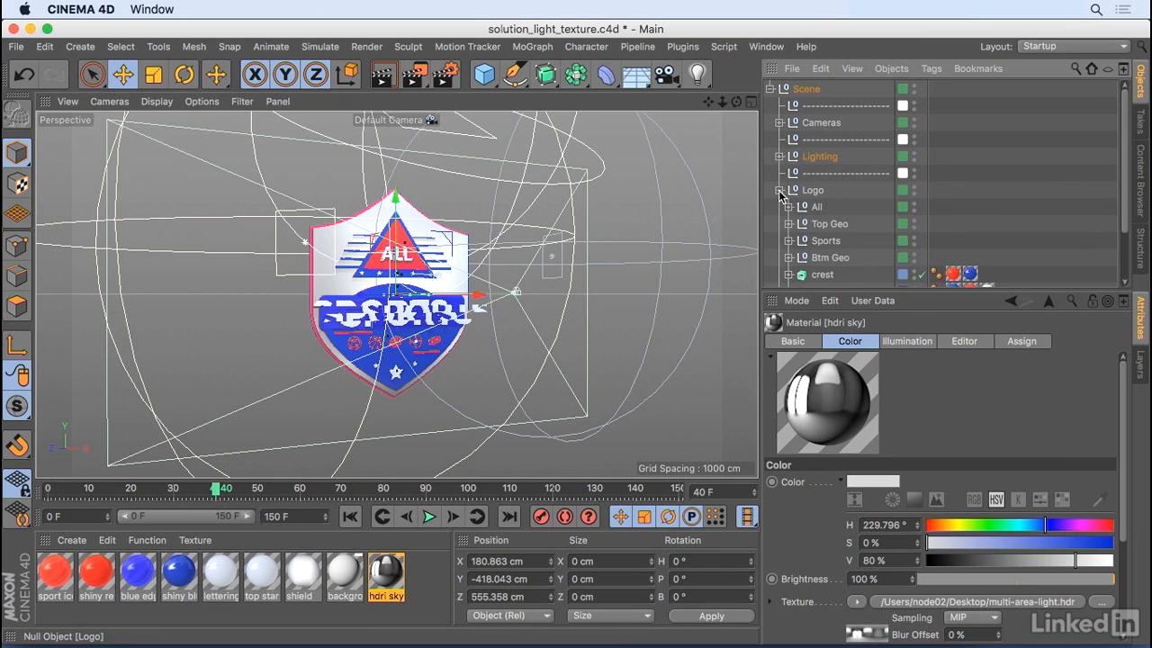
scroll(829, 231, "down", 3)
left_click(823, 228)
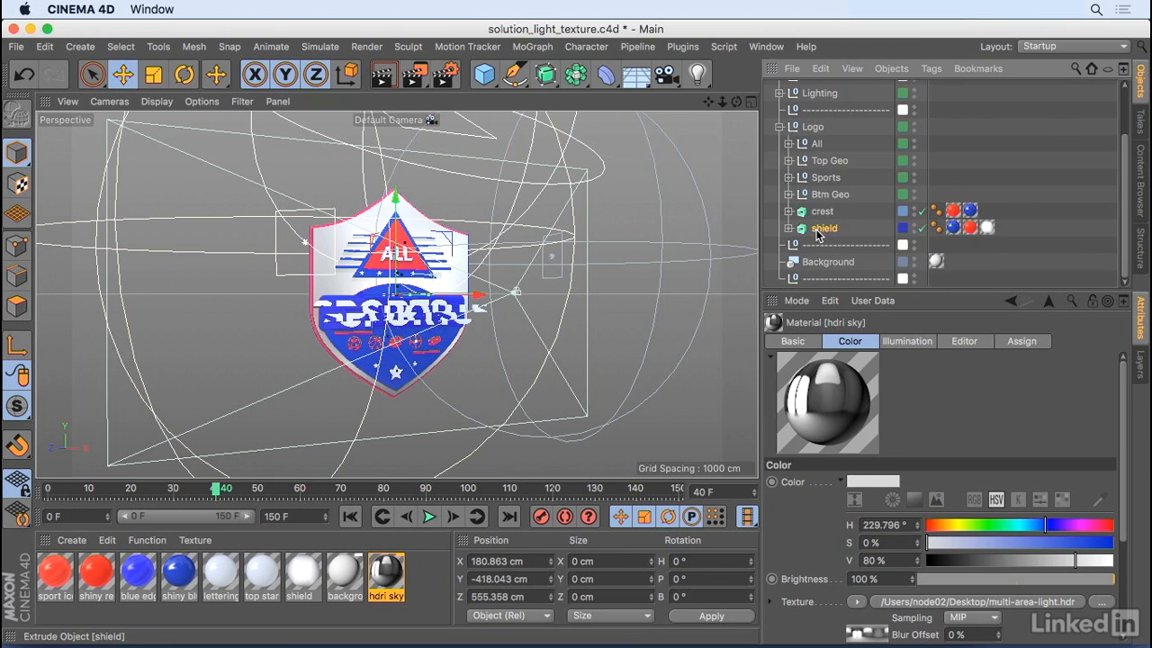
left_click(953, 228)
left_click(975, 230)
left_click(989, 230)
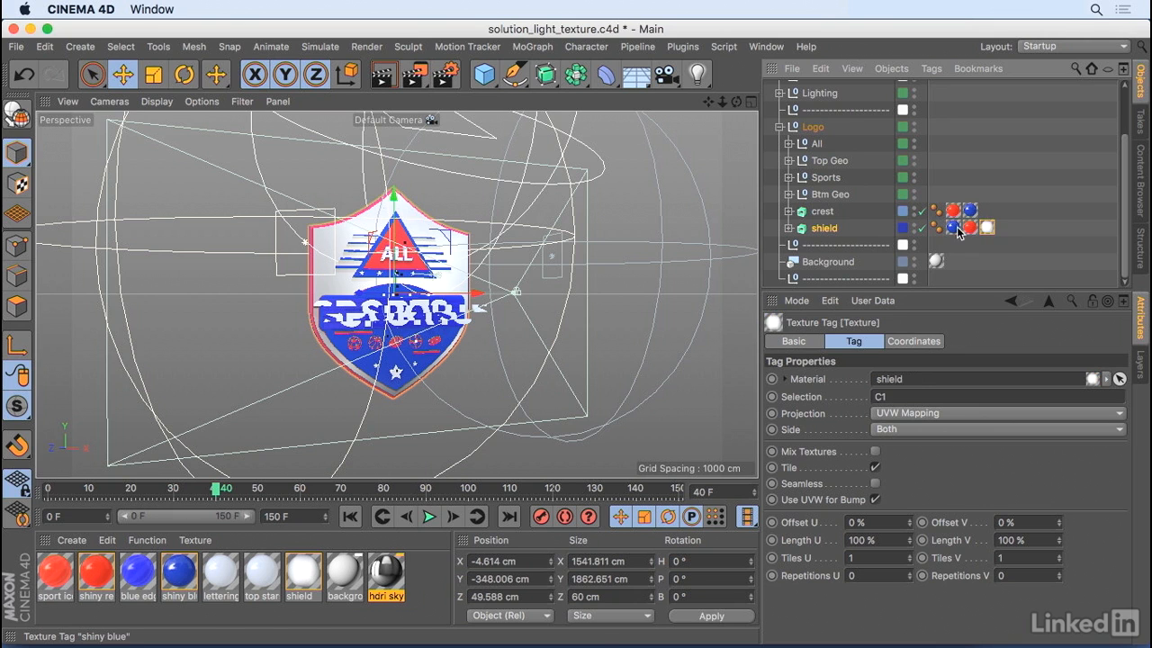
left_click(956, 229)
- View the shield's edge up close from the side and show the settings of its shiny blue texture tag
left_click_drag(399, 261, 405, 233)
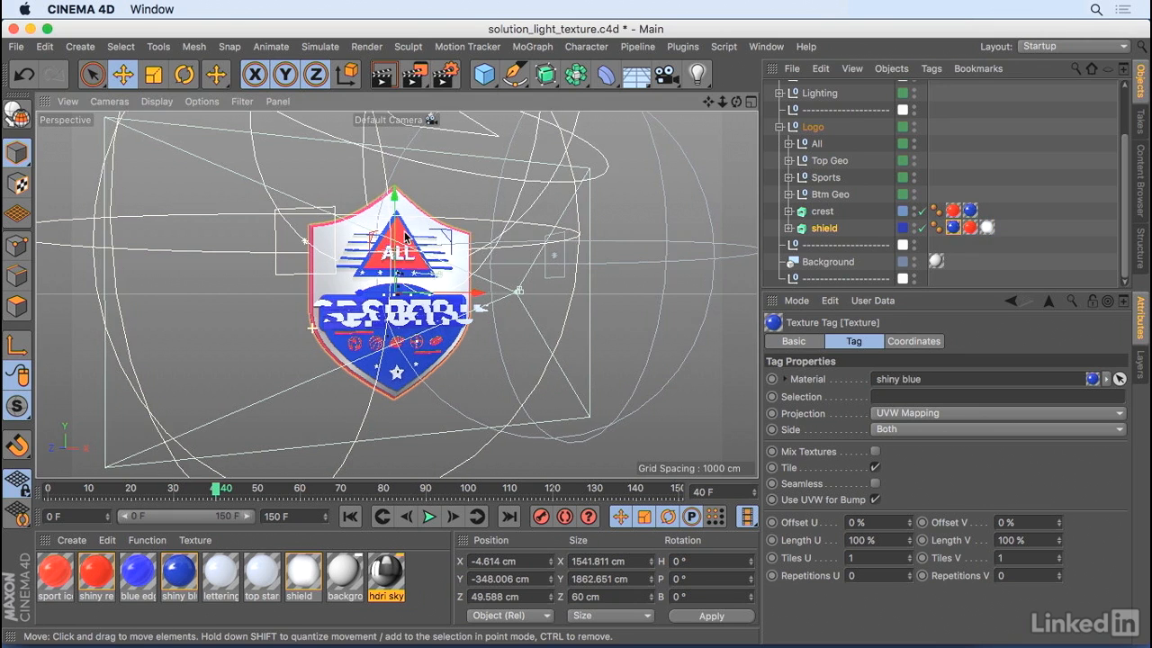
left_click_drag(312, 329, 405, 236)
left_click_drag(325, 270, 428, 258)
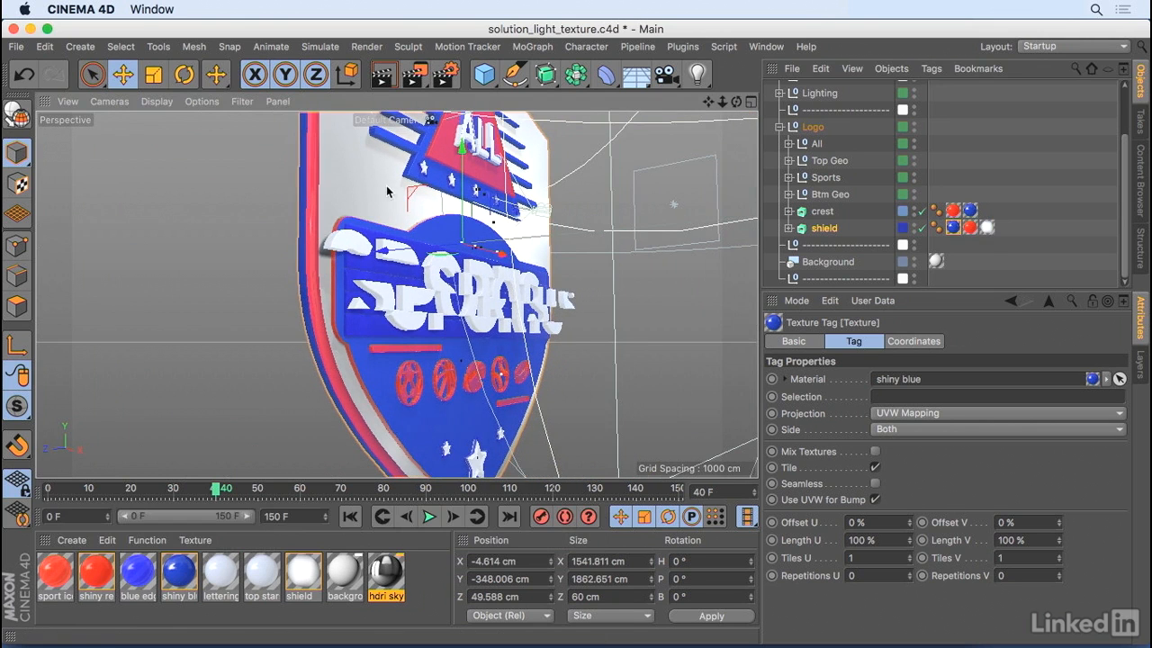
left_click(954, 228)
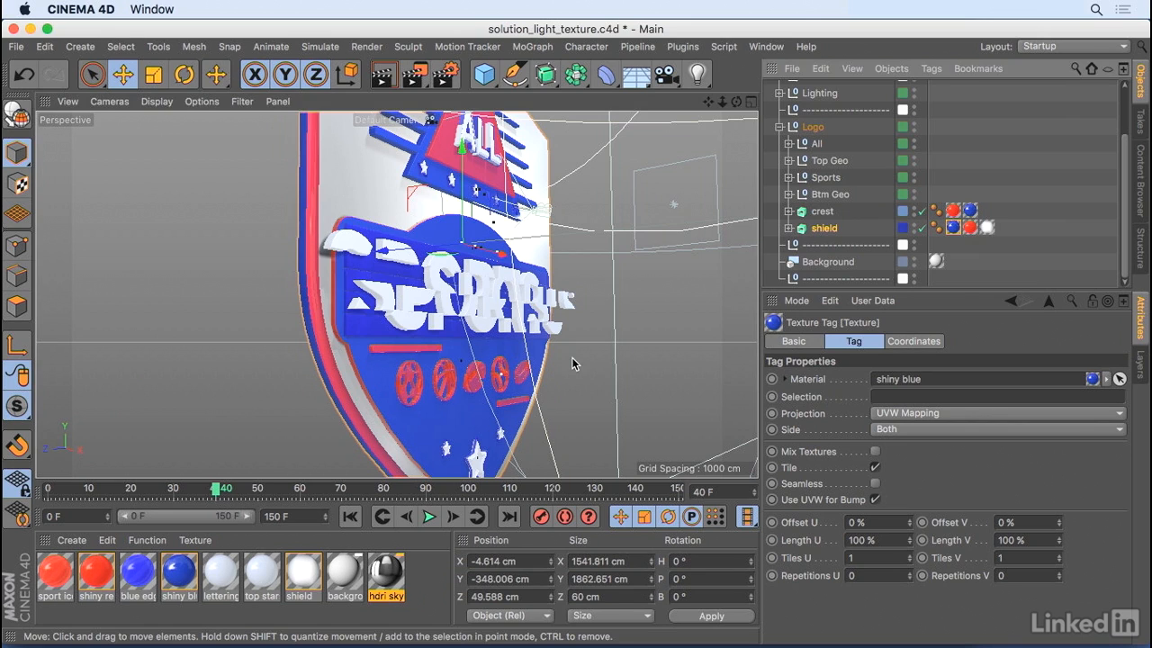
- Clear the selection restriction on the shield object's shiny red texture tag, and set it back to R1
left_click(970, 228)
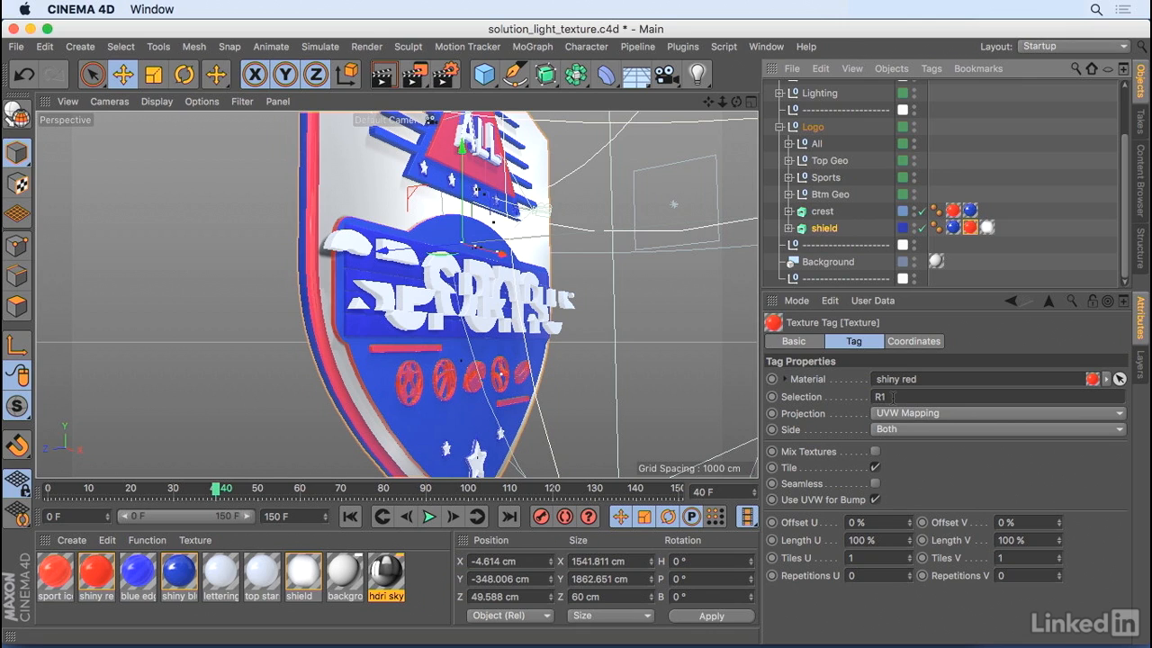
double_click(894, 397)
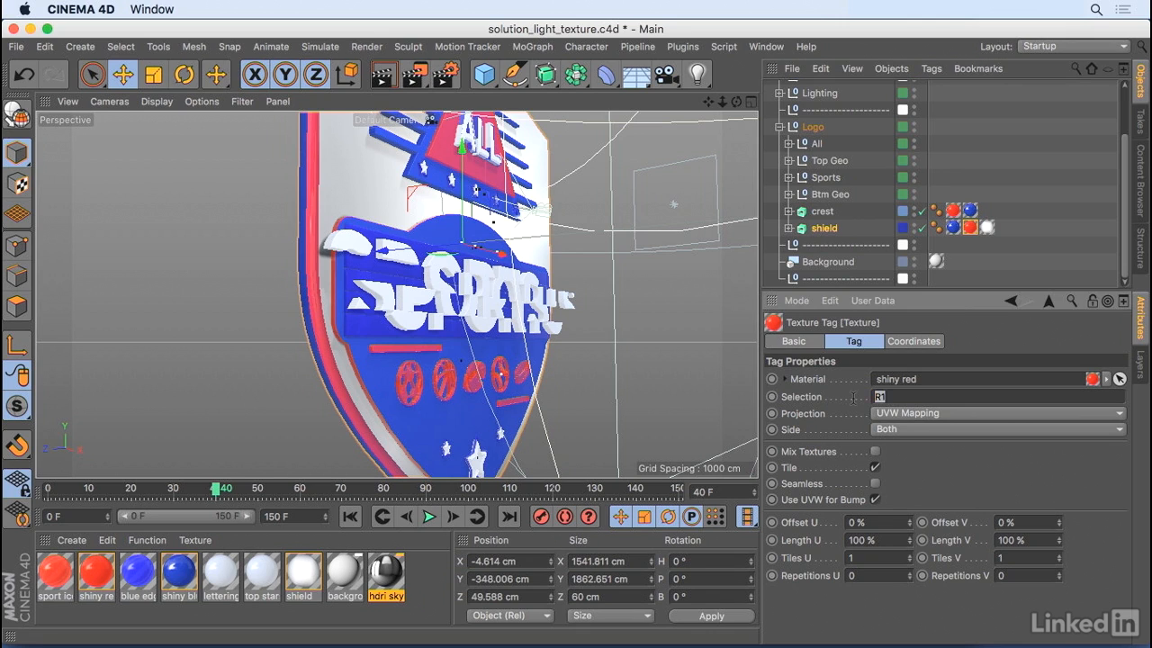
key("BackSpace")
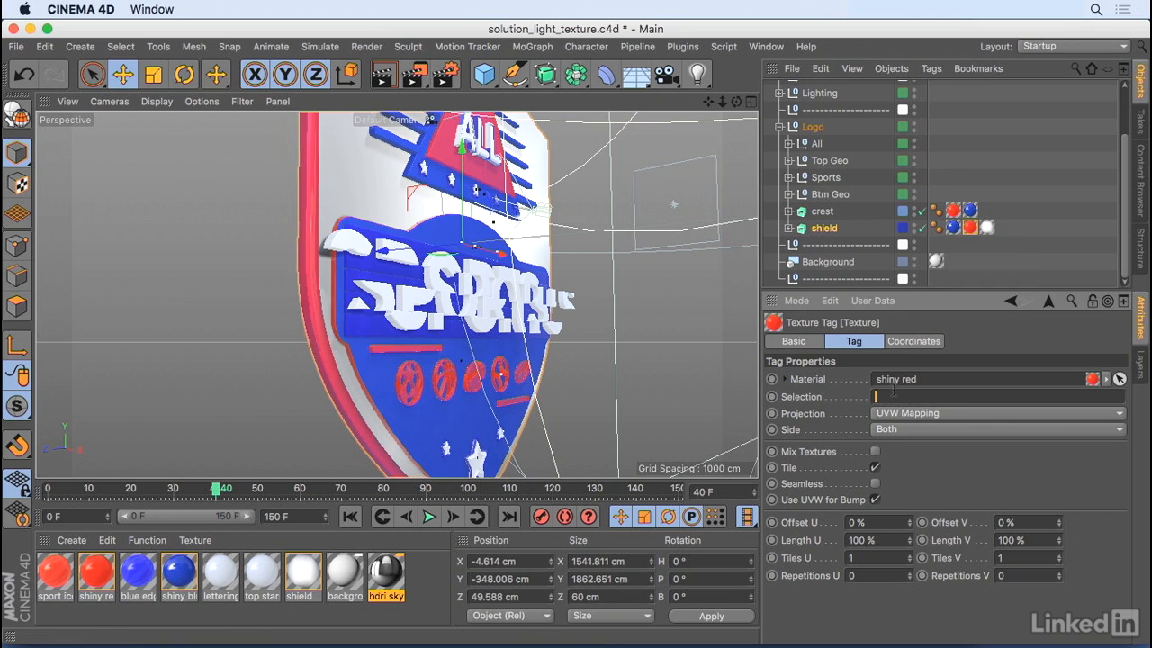
type("R1")
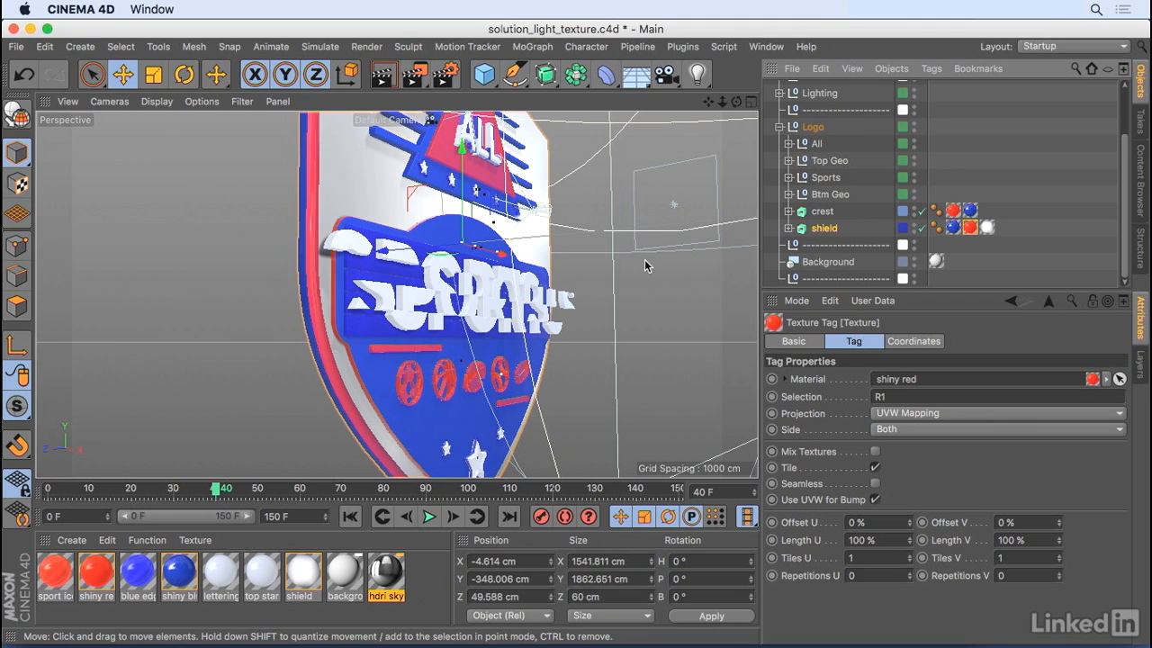
- Examine the selection on the shield object's white texture tag, and compare the crest's shiny red and shiny blue texture tags with the model
left_click(984, 228)
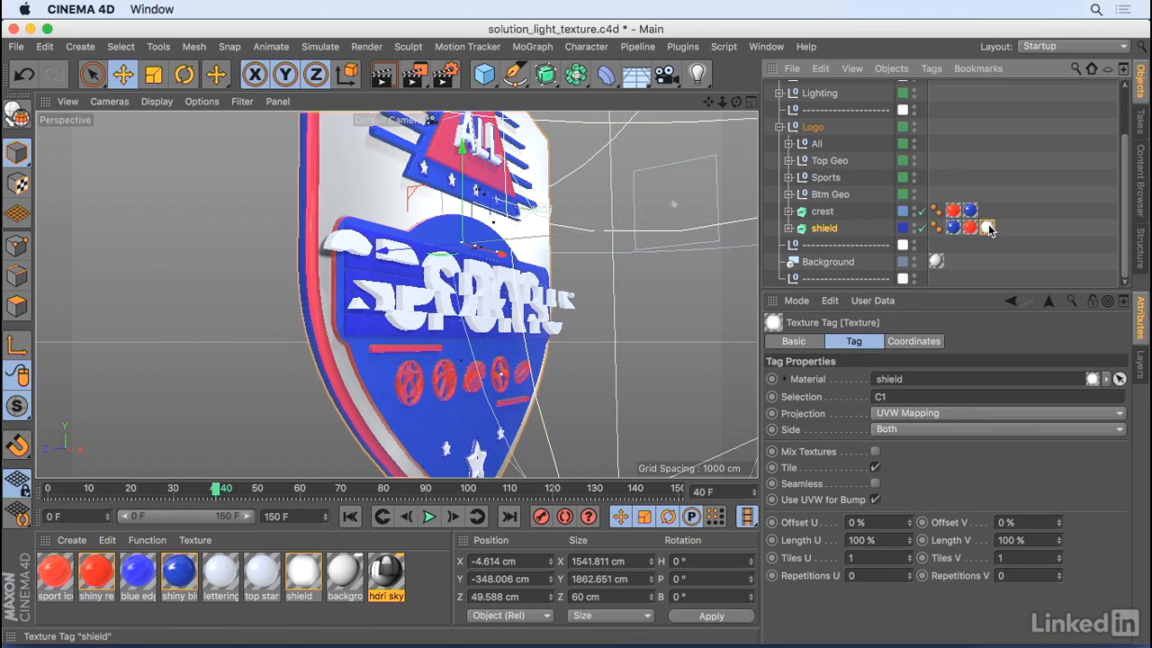
left_click_drag(894, 397, 817, 399)
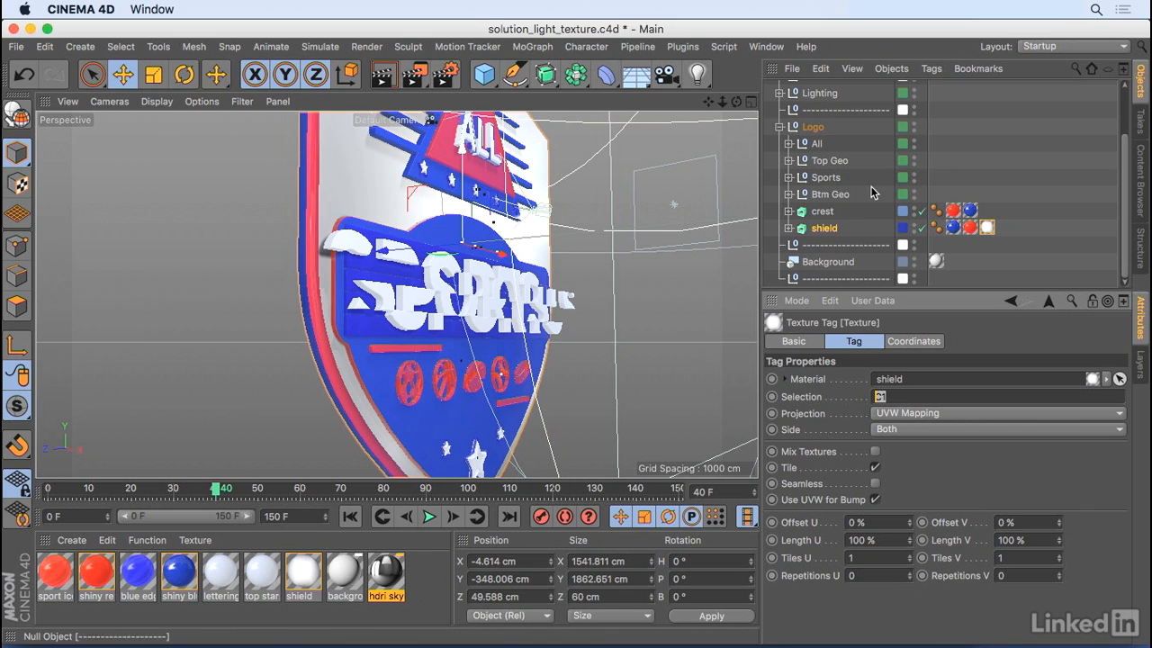
left_click(952, 210)
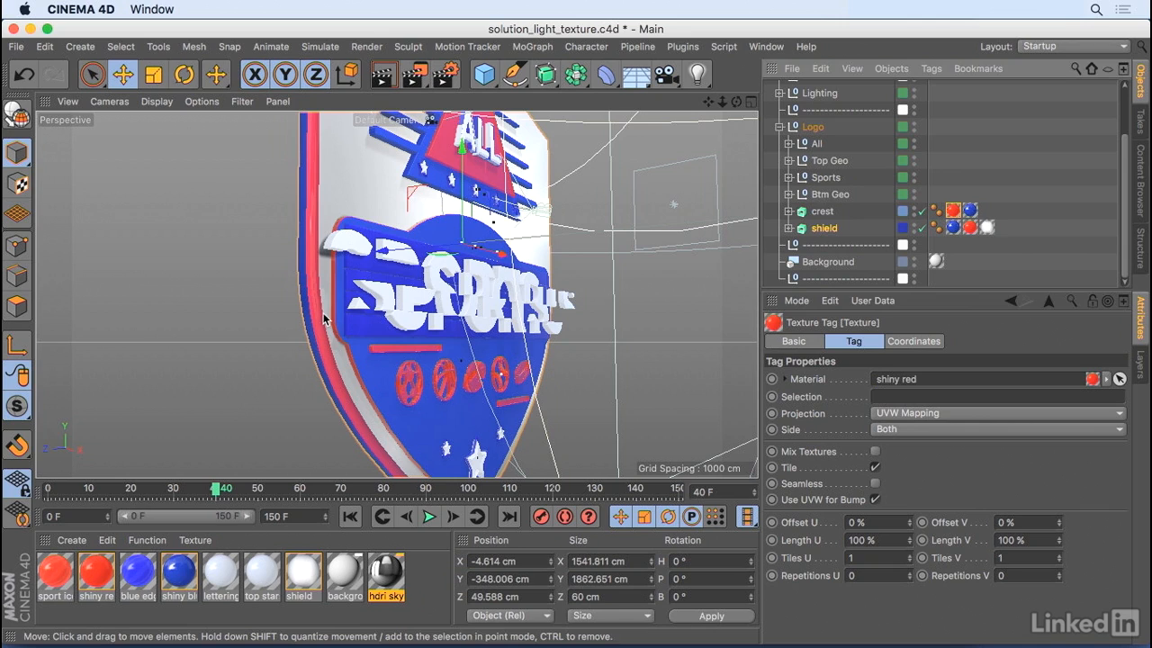
left_click(969, 210)
left_click_drag(736, 101, 691, 124)
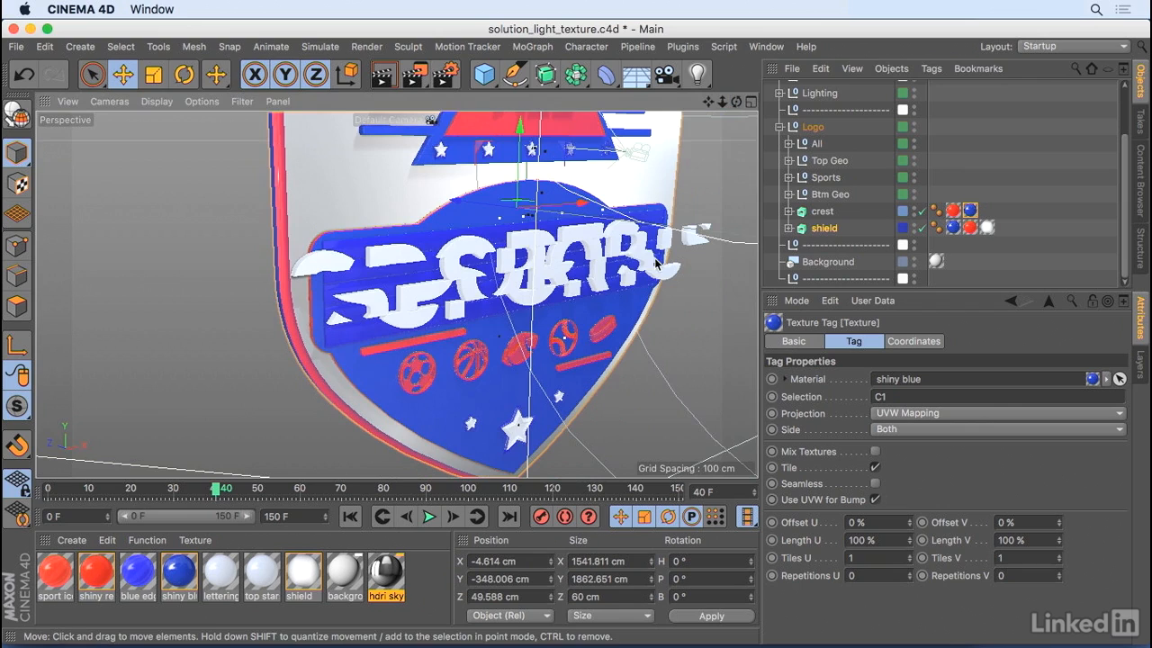